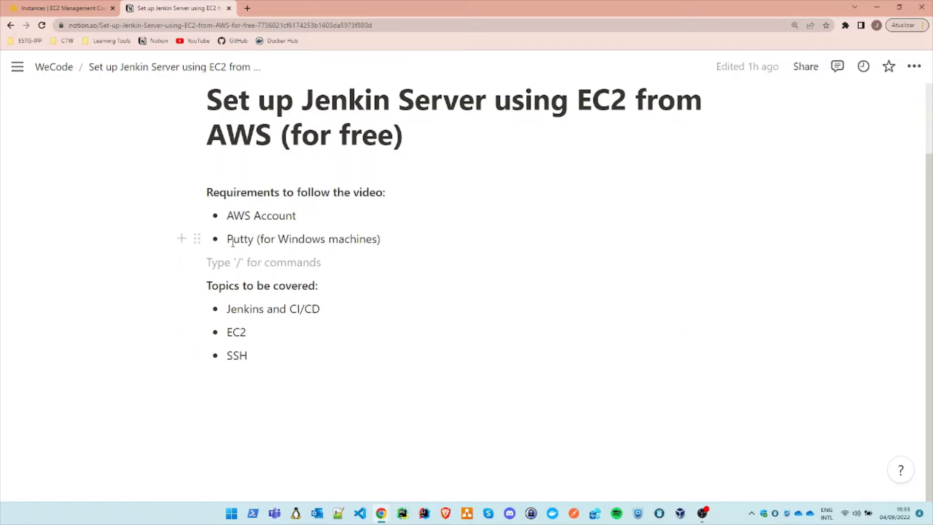
Step: Review the requirements and the topics to be covered on the Jenkins server notes page
left_click_drag(227, 239, 253, 238)
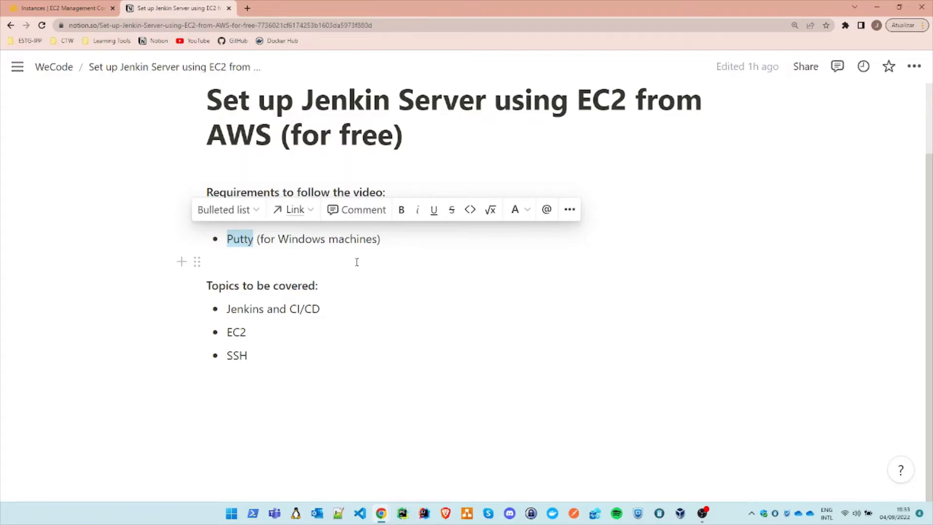
double_click(343, 281)
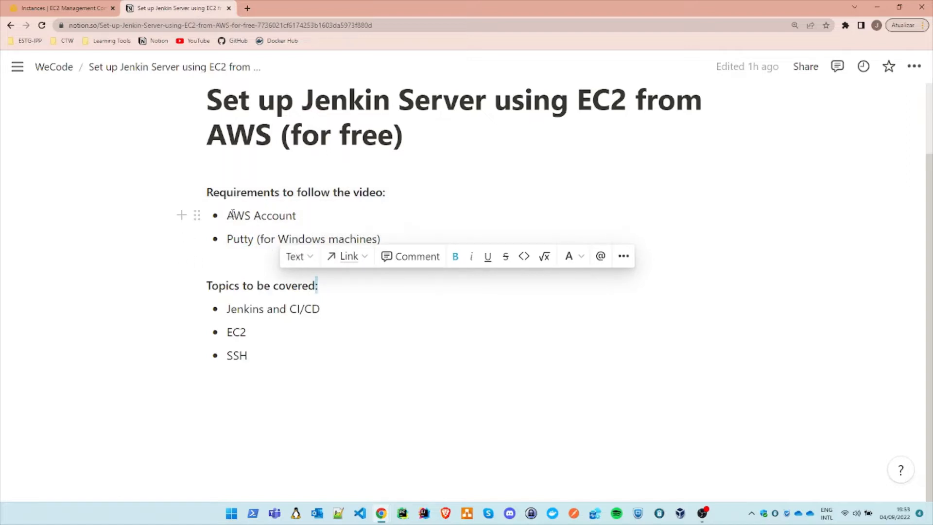
left_click(272, 218)
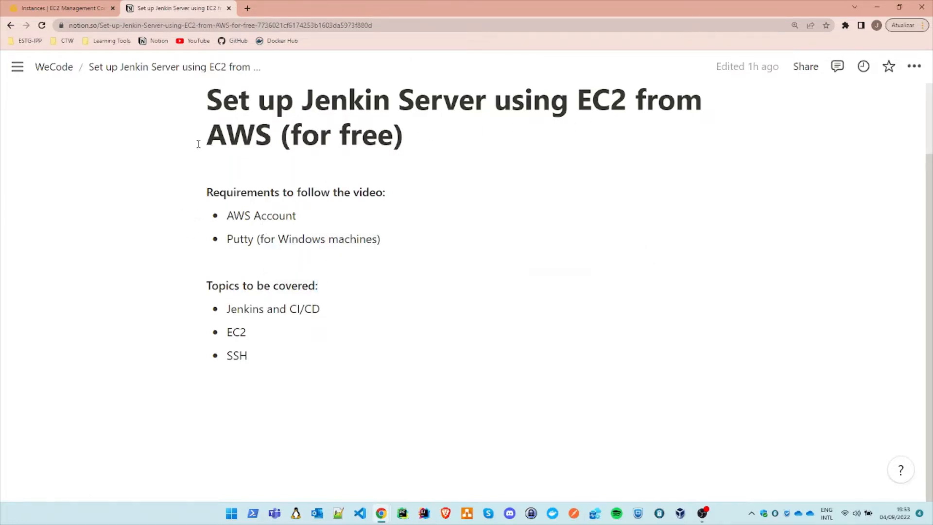
left_click_drag(199, 145, 226, 140)
left_click(293, 218)
left_click_drag(259, 310, 229, 317)
left_click(321, 315)
left_click(268, 304)
Step: Switch to the AWS Management Console, search its services for EC2 and open the EC2 dashboard
left_click(48, 8)
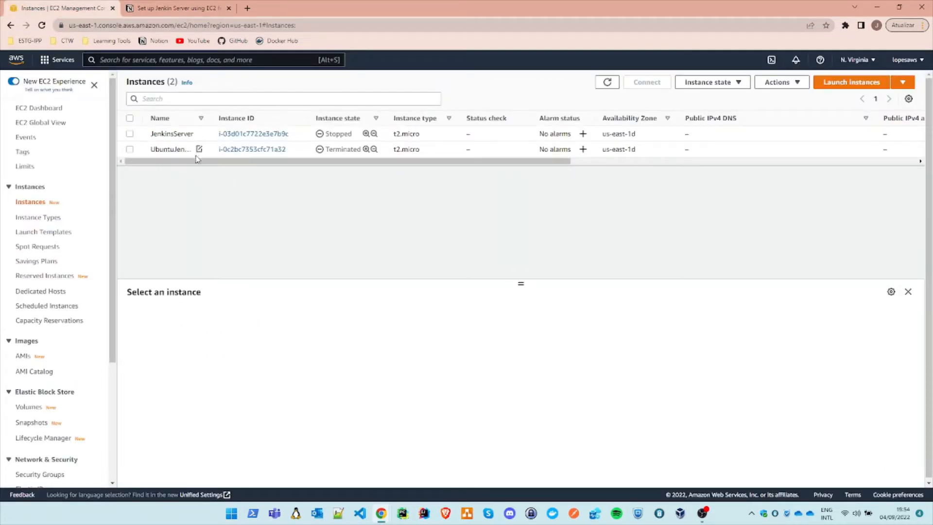
left_click(19, 59)
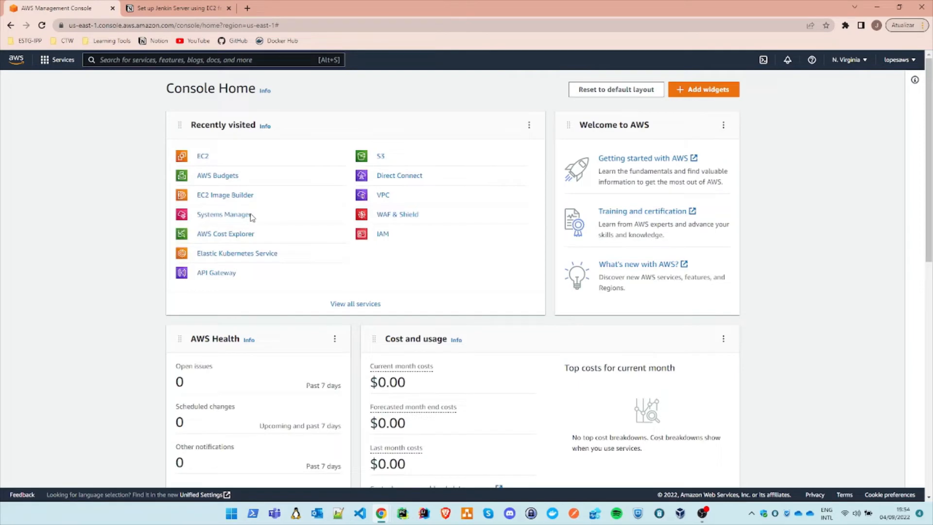
left_click(173, 61)
key("Caps_Lock")
type("EC2")
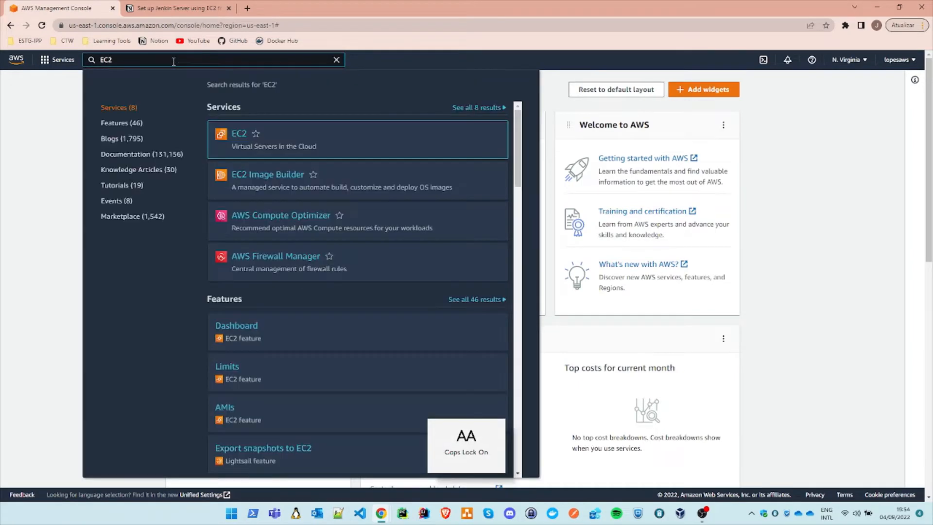
left_click(238, 135)
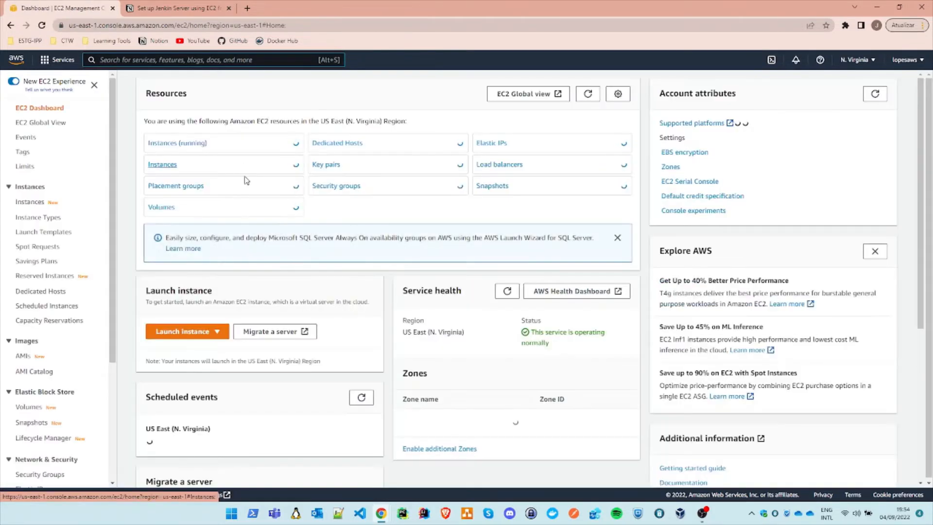
Step: Start launching a new EC2 instance and name it JenkinsUbuntuServer
left_click(208, 333)
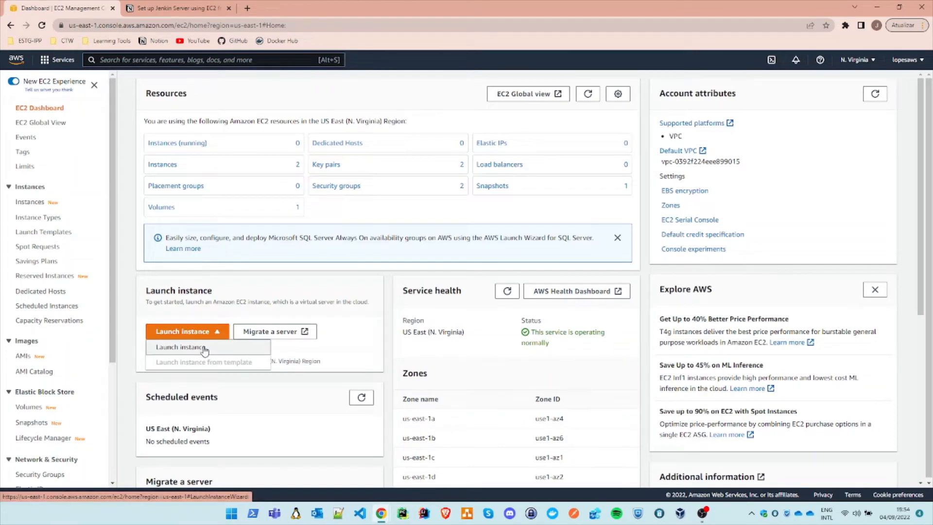
left_click(204, 348)
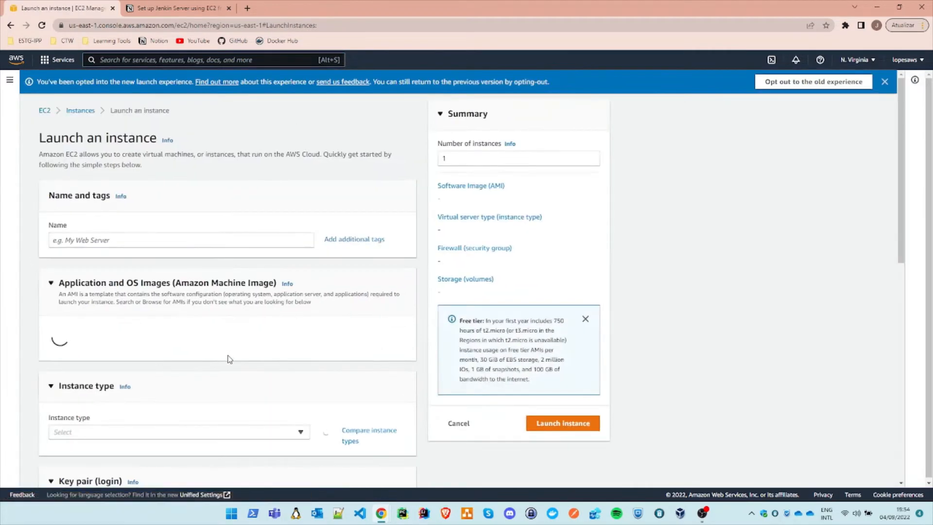
left_click(115, 239)
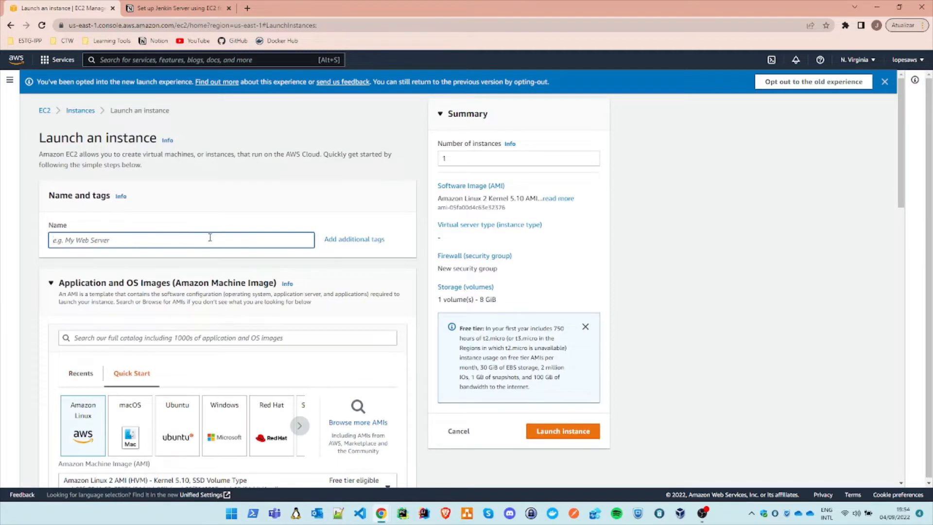
key("Caps_Lock")
key("Caps_Lock")
type("J")
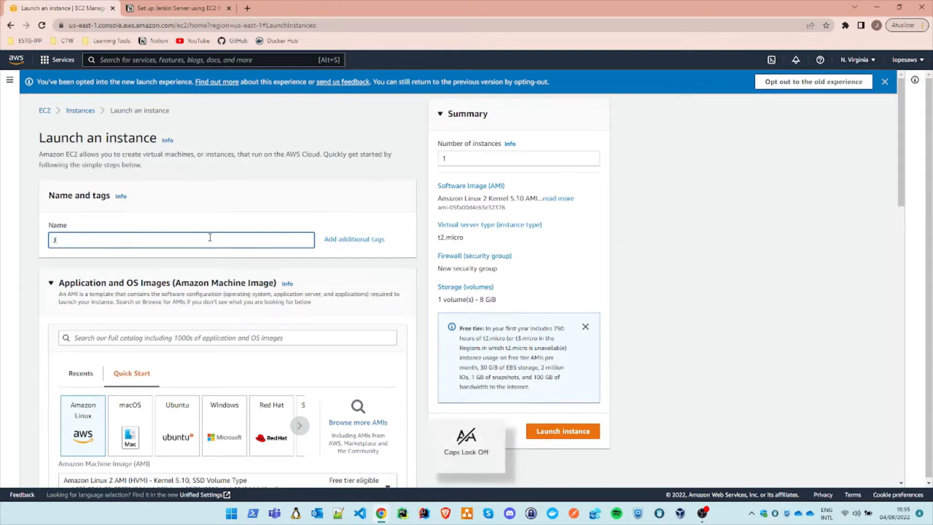
type("enkinsUbuntuServ")
key("Caps_Lock")
type("er")
Step: Choose Ubuntu Server 22.04 LTS from the quick-start options as the instance's machine image
scroll(212, 260, "down", 4)
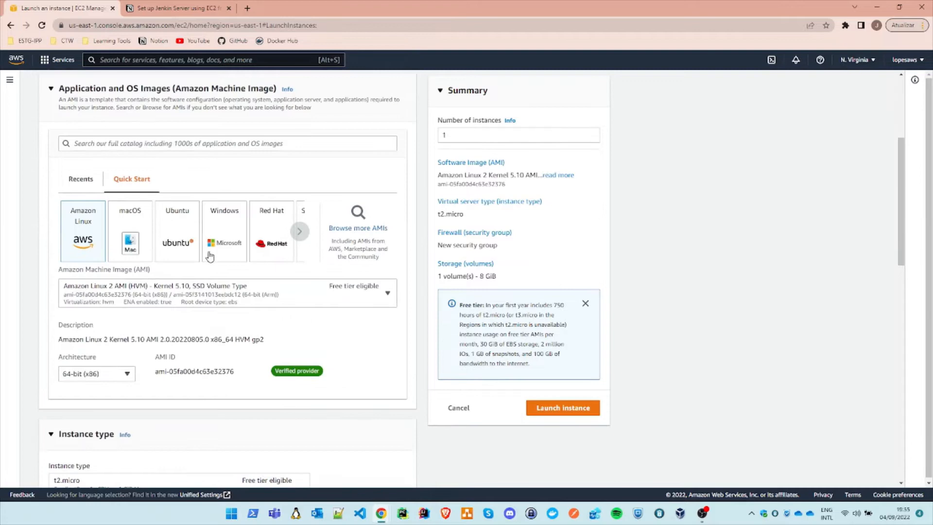
left_click(180, 230)
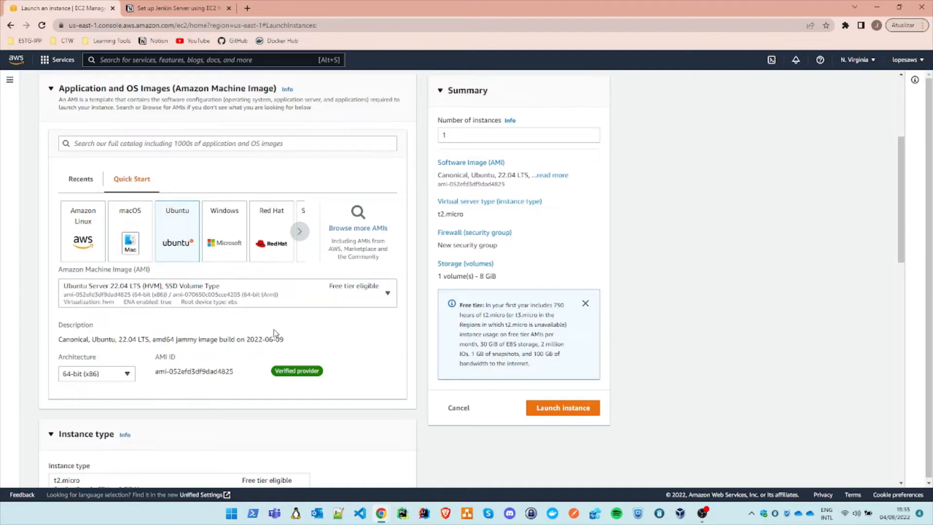
scroll(323, 333, "down", 1)
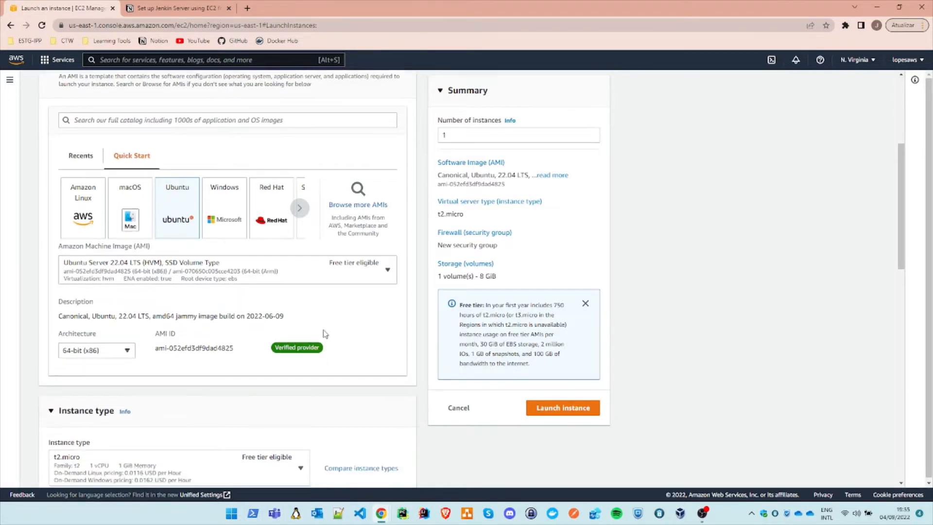
scroll(208, 319, "down", 3)
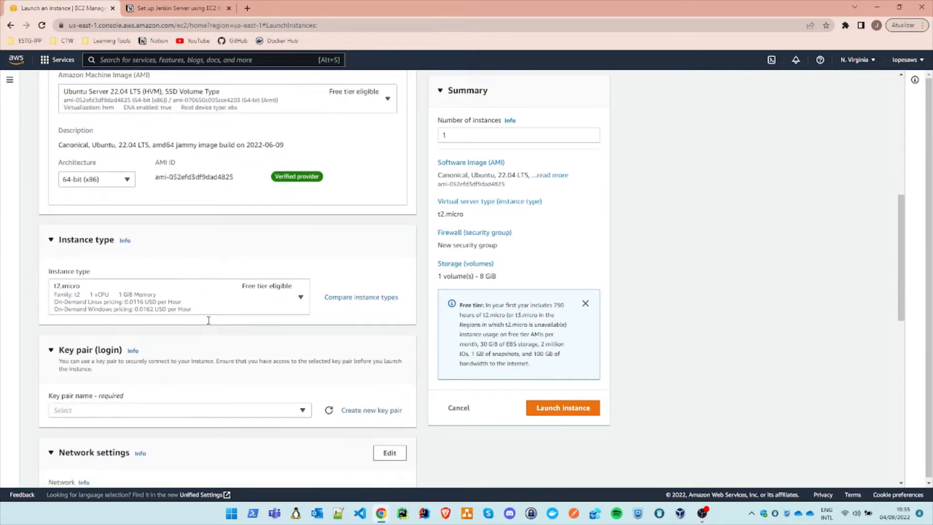
scroll(323, 218, "up", 2)
scroll(320, 282, "down", 1)
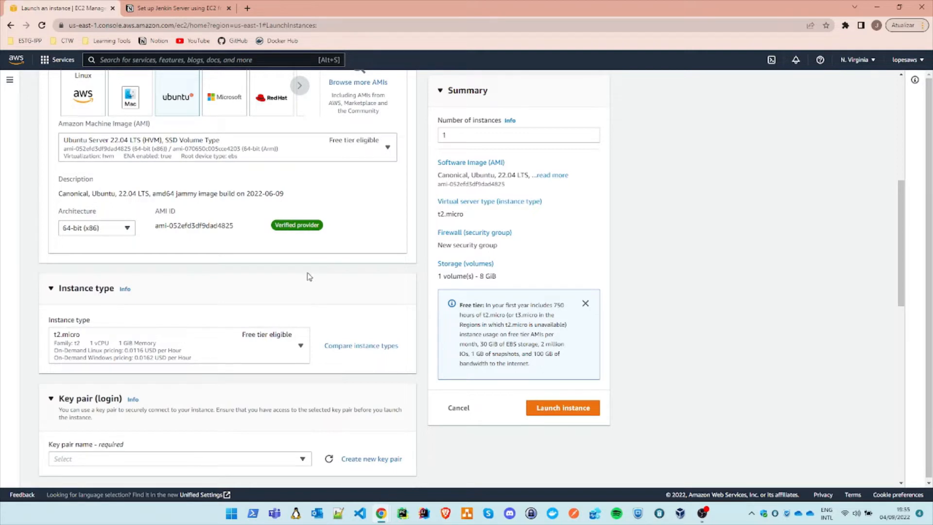
Step: Begin a new key pair for the instance login and set its private key file format to .ppk
scroll(309, 277, "down", 2)
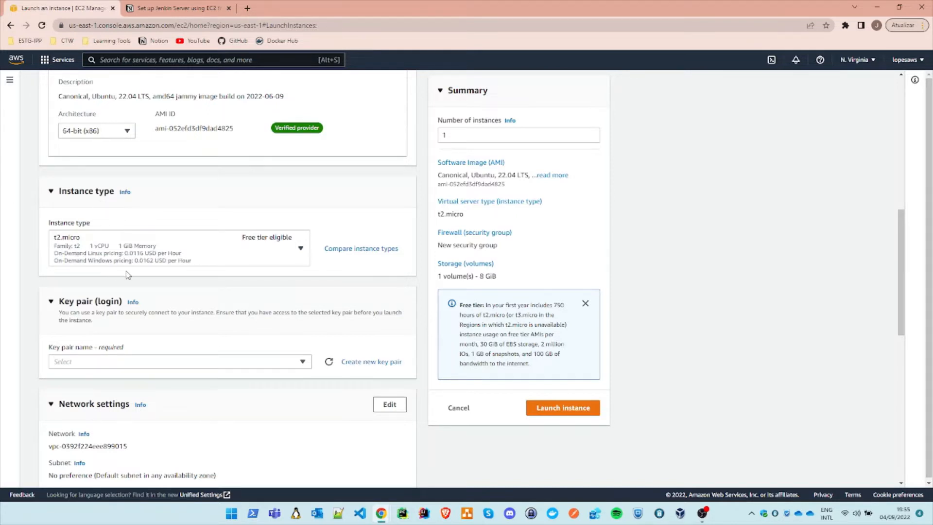
scroll(111, 268, "down", 2)
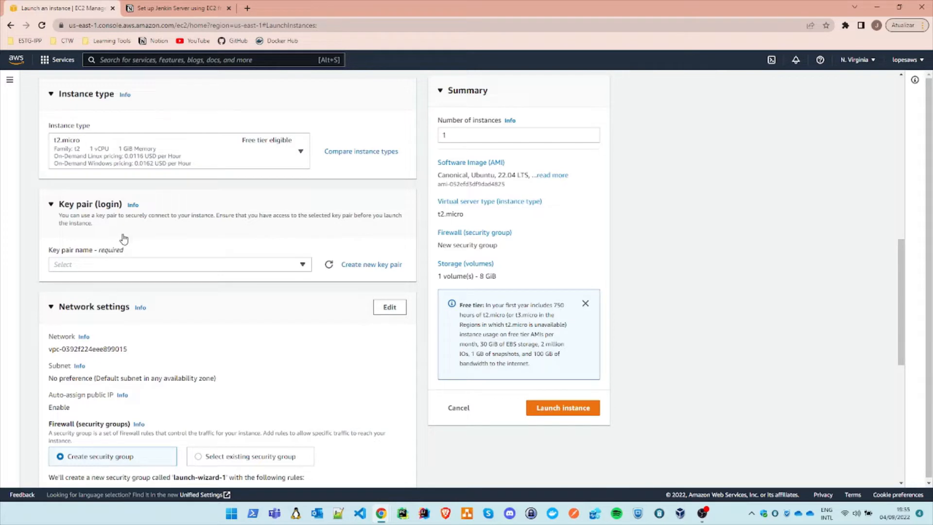
left_click(380, 268)
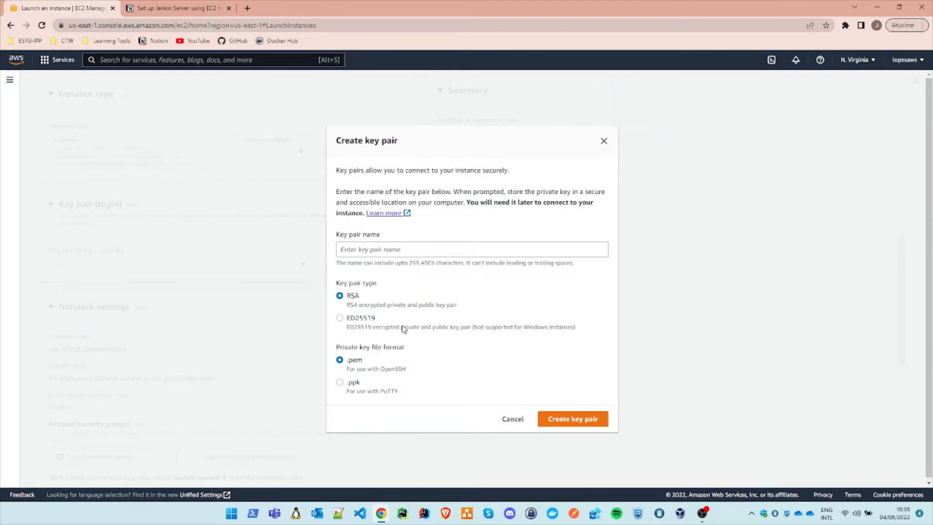
left_click_drag(401, 328, 426, 332)
left_click(354, 384)
left_click(354, 383)
left_click(361, 363)
left_click(355, 386)
Step: Name the key pair UbuntuJenkinsKeyPair and create it
left_click(390, 249)
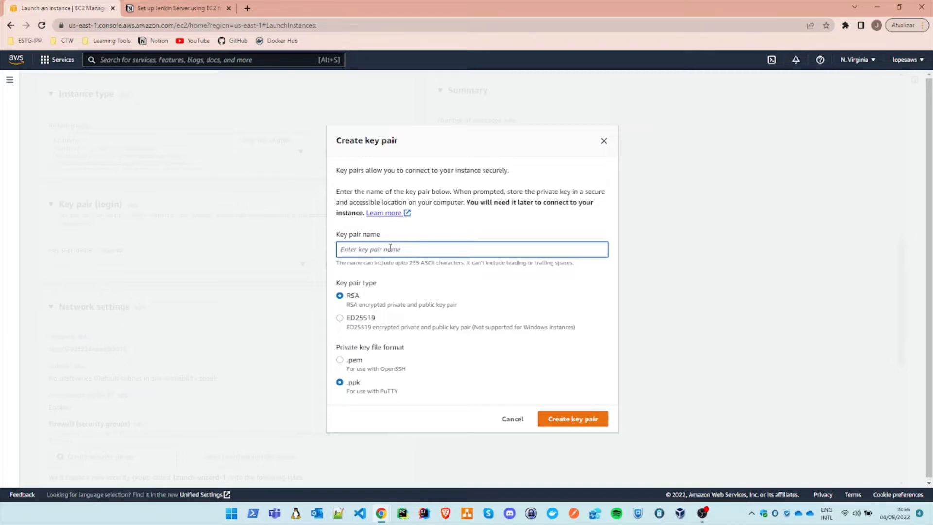
key("Caps_Lock")
type("U")
key("Caps_Lock")
type("buntu")
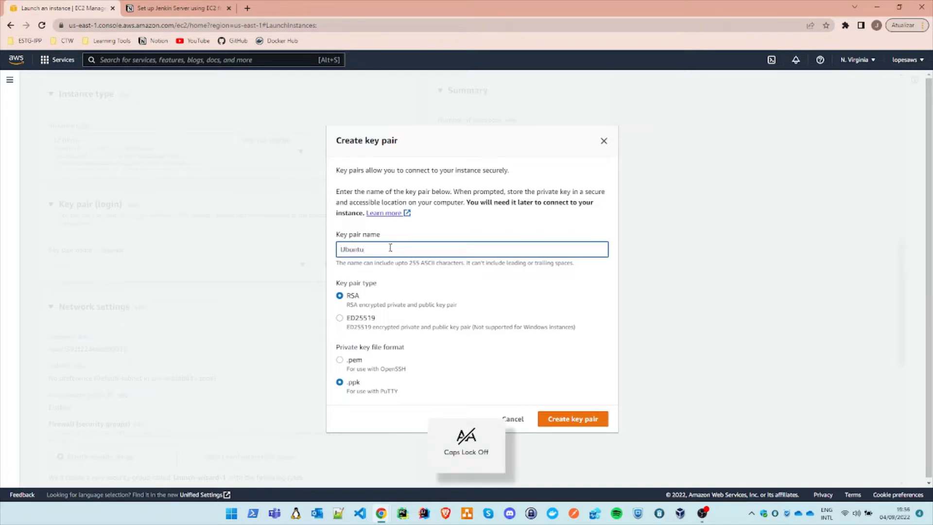
key("Caps_Lock")
type("J")
key("Caps_Lock")
type("enkins")
key("Caps_Lock")
type("K")
key("Caps_Lock")
type("eyPair")
left_click(441, 271)
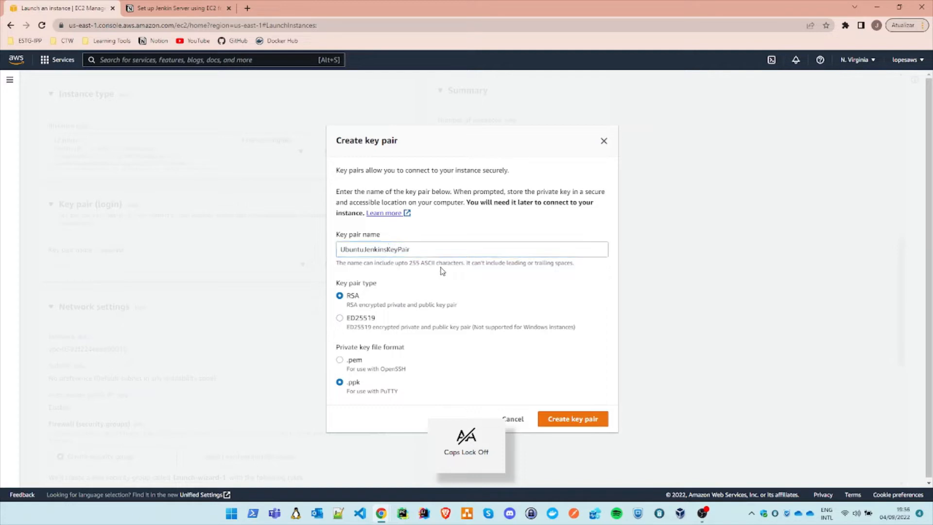
left_click(587, 421)
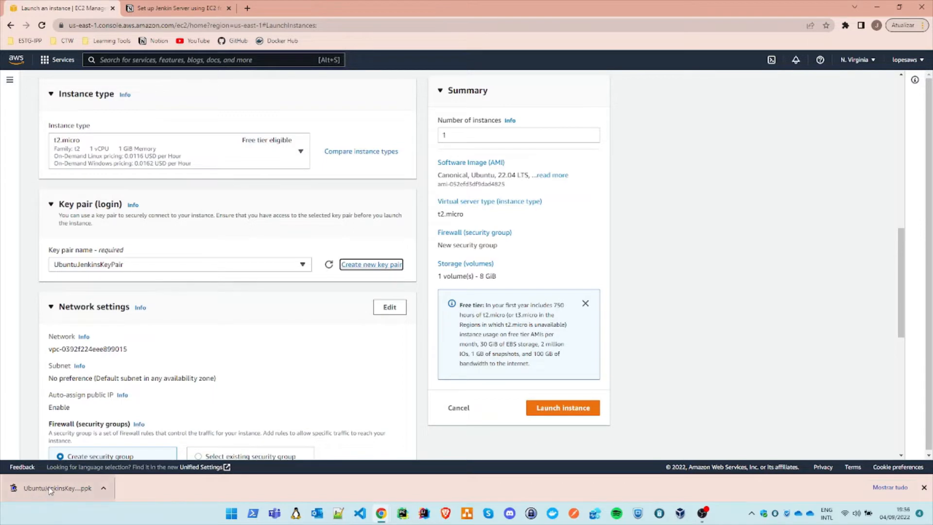
Step: Open the instance's network settings for editing
scroll(246, 362, "down", 1)
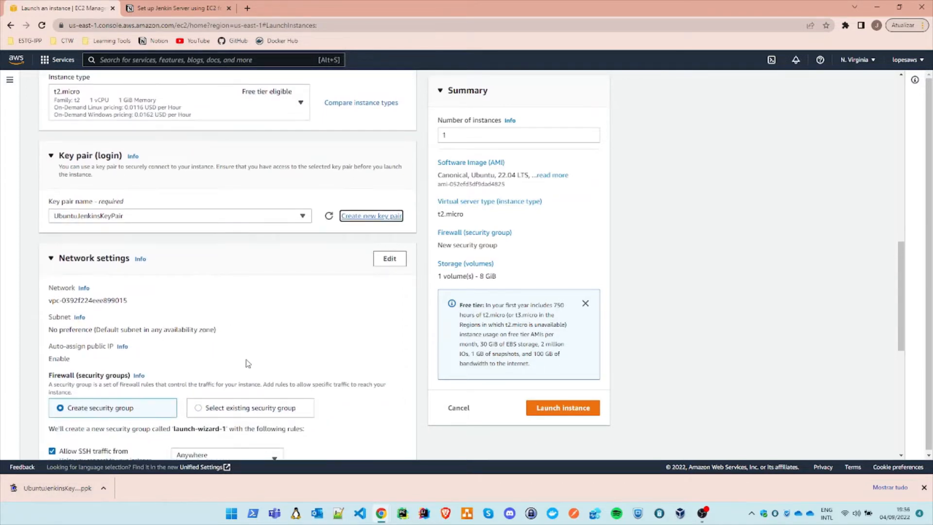
scroll(253, 357, "down", 1)
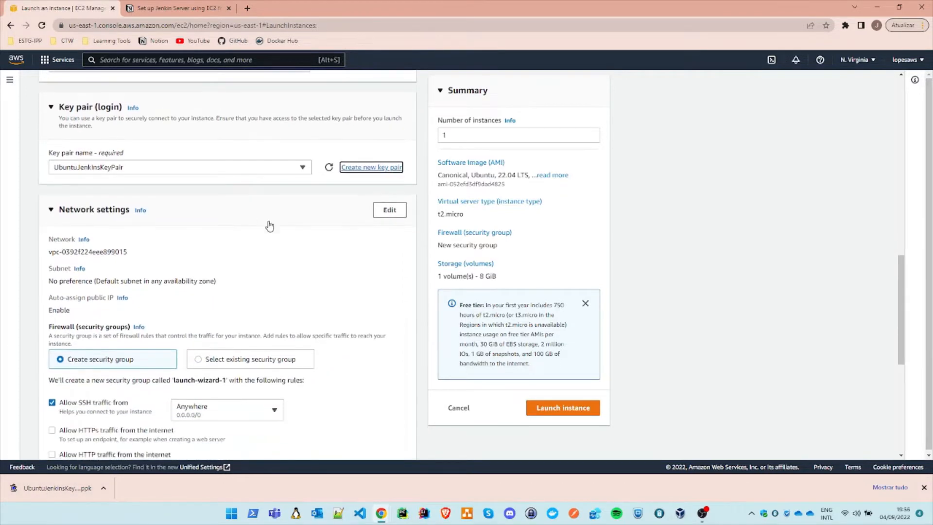
scroll(335, 277, "down", 1)
scroll(151, 265, "down", 1)
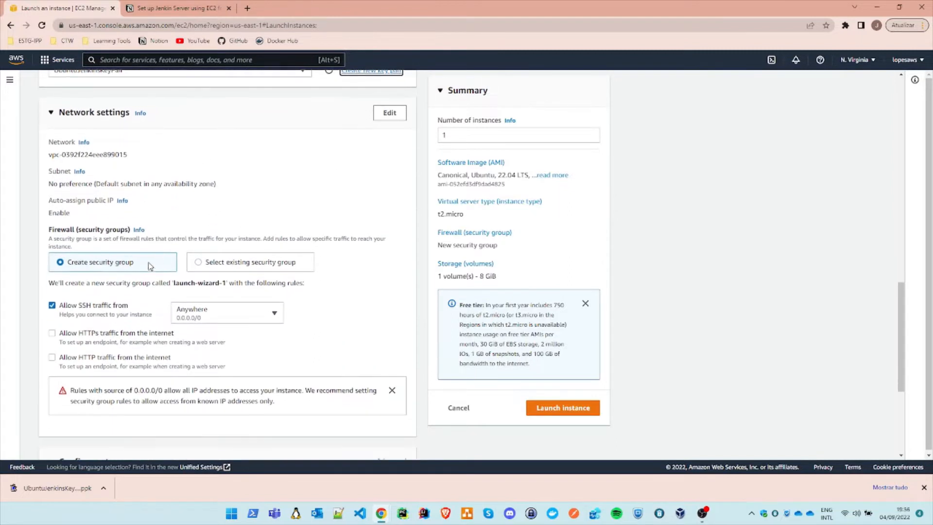
left_click(394, 114)
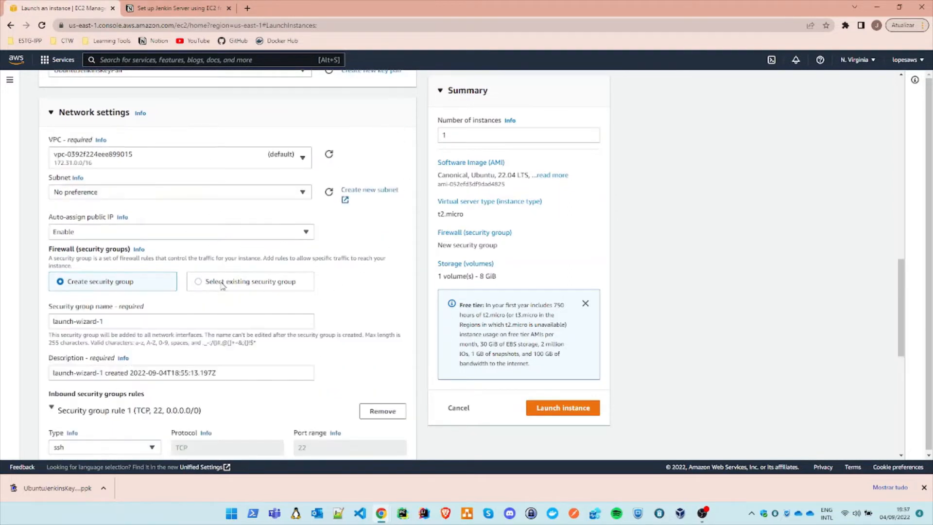
Step: Replace the new security group's default name with JenkinsSecurityGroup
scroll(204, 308, "down", 2)
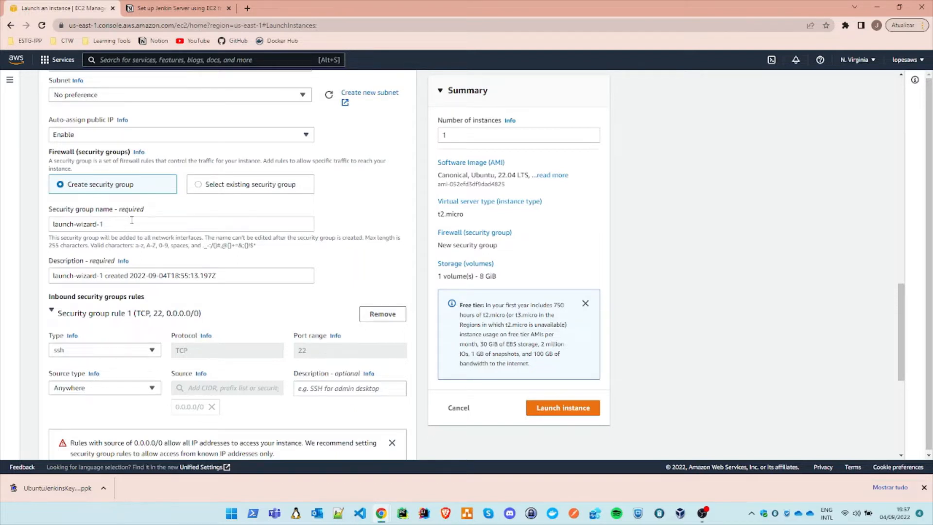
scroll(132, 220, "down", 1)
left_click_drag(108, 176, 3, 177)
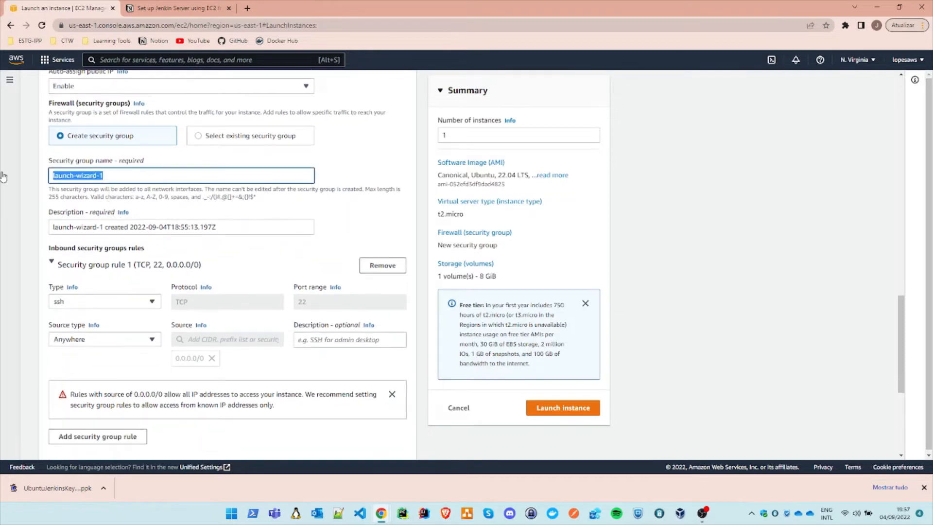
key("Caps_Lock")
type("J")
key("Caps_Lock")
type("enk")
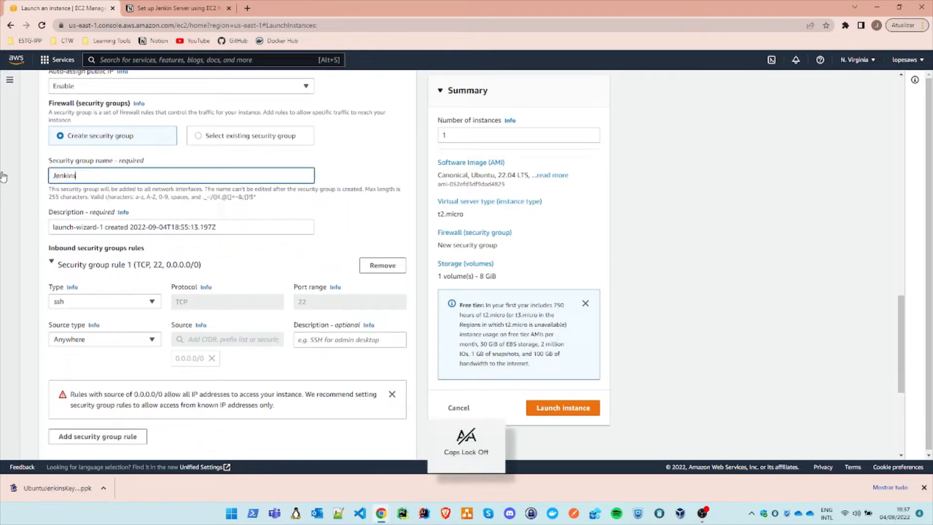
type("ins")
key("Caps_Lock")
type("S")
key("Caps_Lock")
type("ecurity")
key("Caps_Lock")
type("G")
key("Caps_Lock")
type("roup")
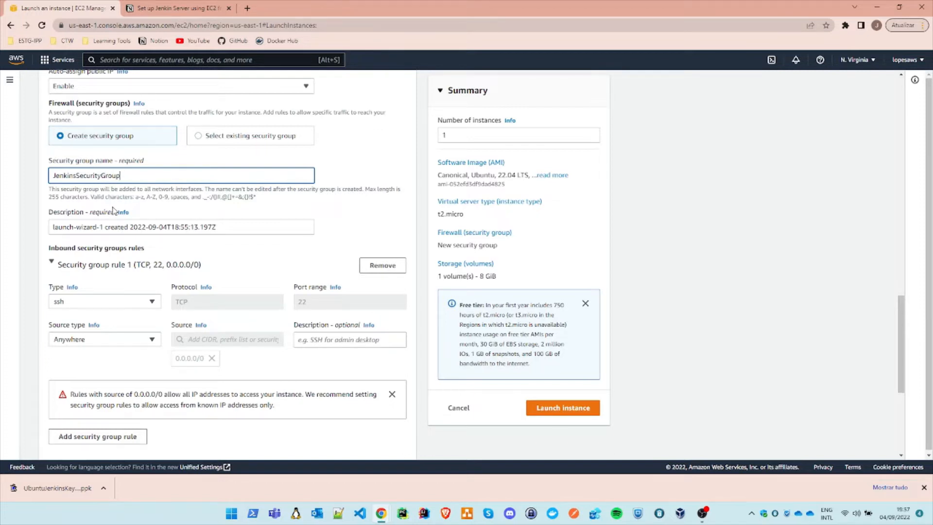
Step: Add a second inbound security group rule, keeping it Custom TCP, with port range 8080
scroll(95, 192, "down", 1)
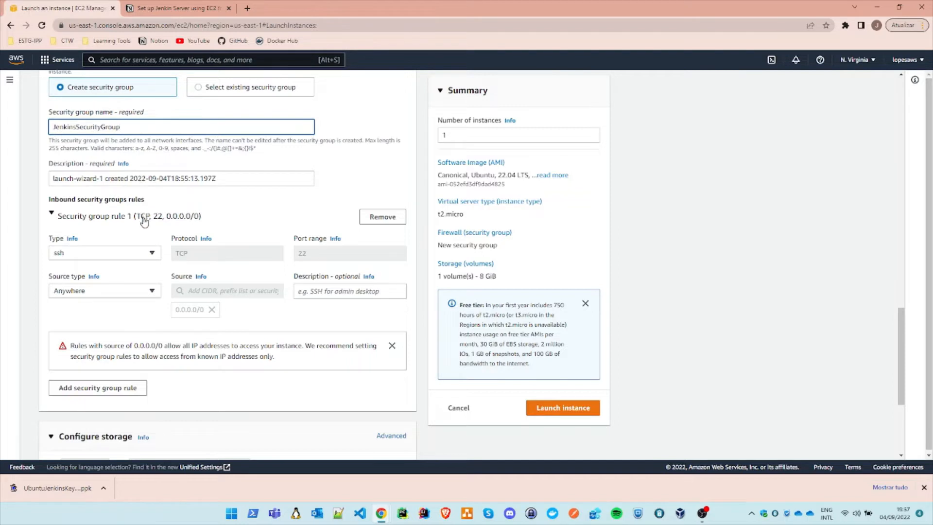
scroll(148, 262, "down", 1)
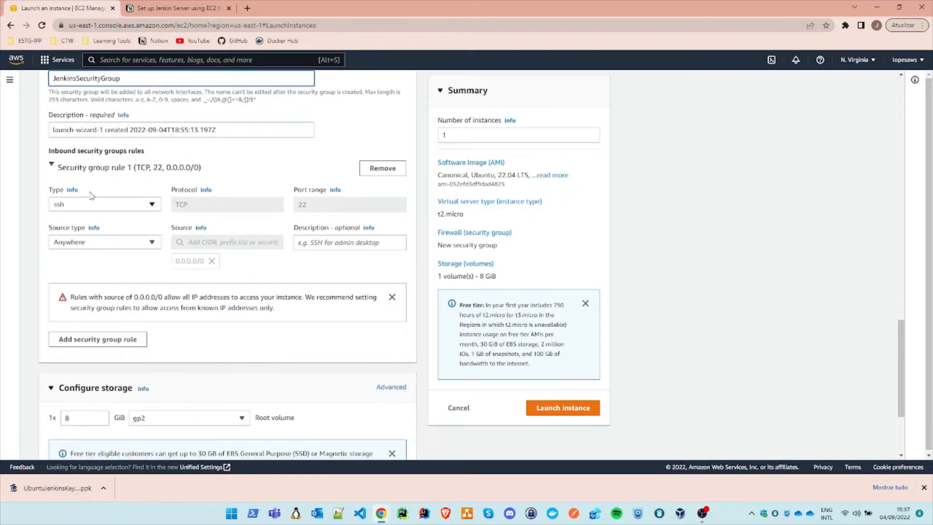
scroll(78, 167, "down", 1)
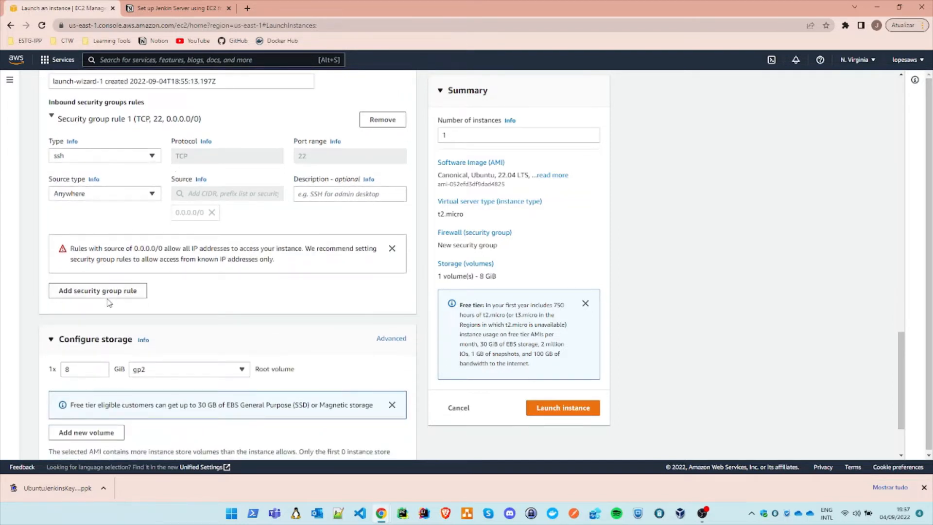
left_click(115, 294)
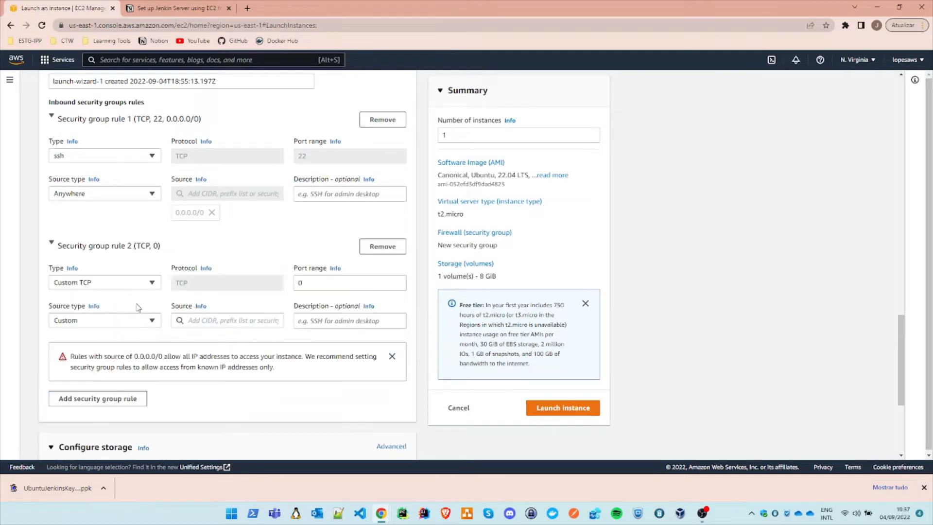
double_click(311, 286)
type("8")
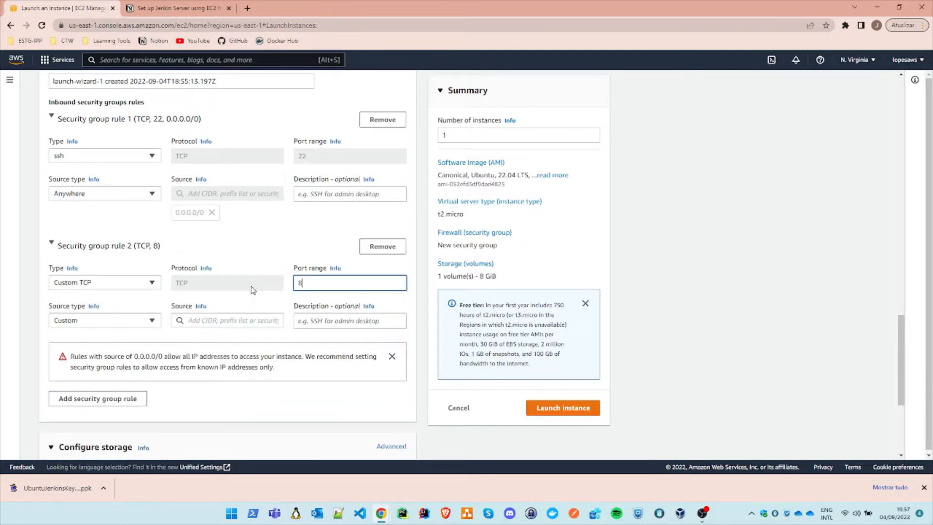
type("080")
Step: Add a third inbound security group rule and set its type to HTTP
scroll(110, 248, "down", 2)
scroll(110, 249, "up", 2)
left_click(116, 396)
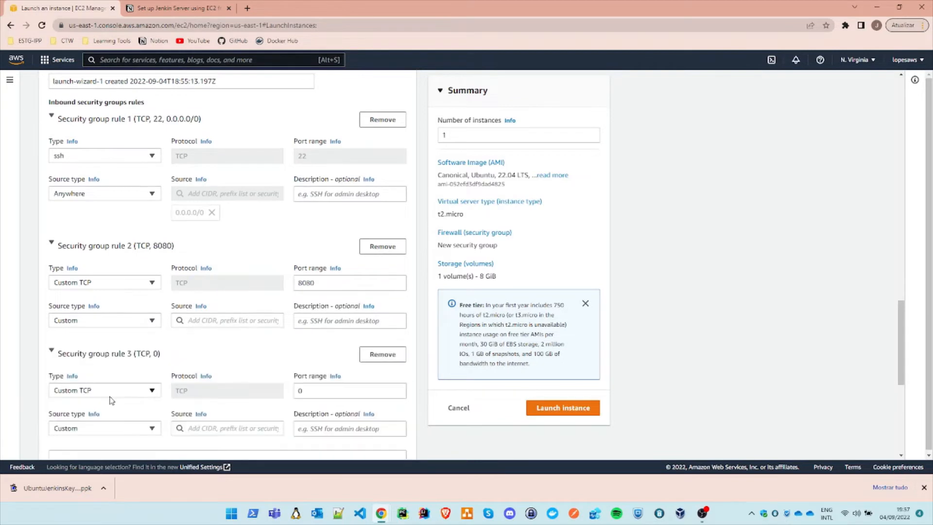
scroll(145, 355, "down", 1)
left_click(136, 341)
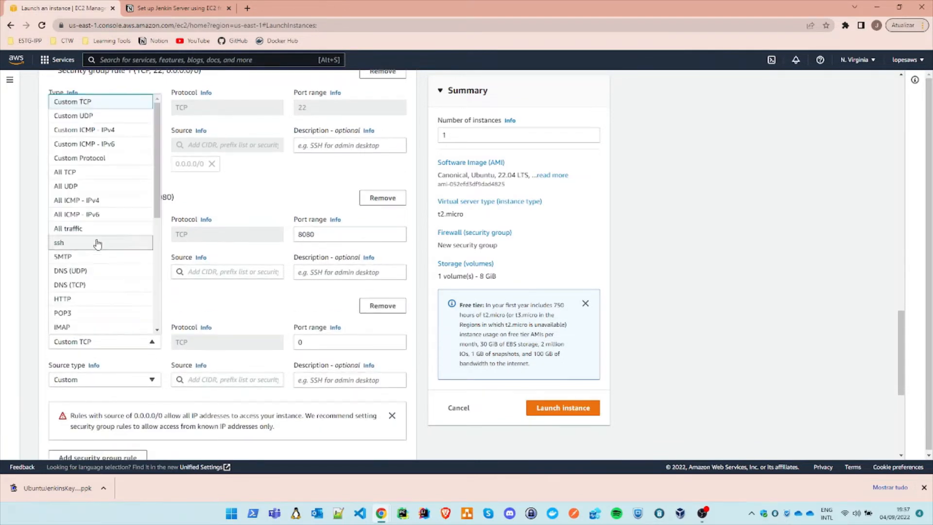
left_click(97, 299)
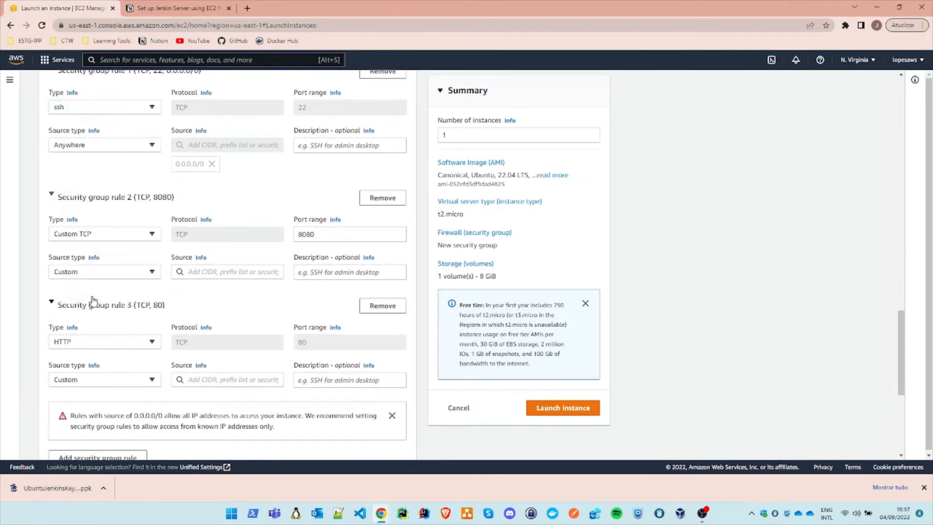
scroll(242, 365, "down", 1)
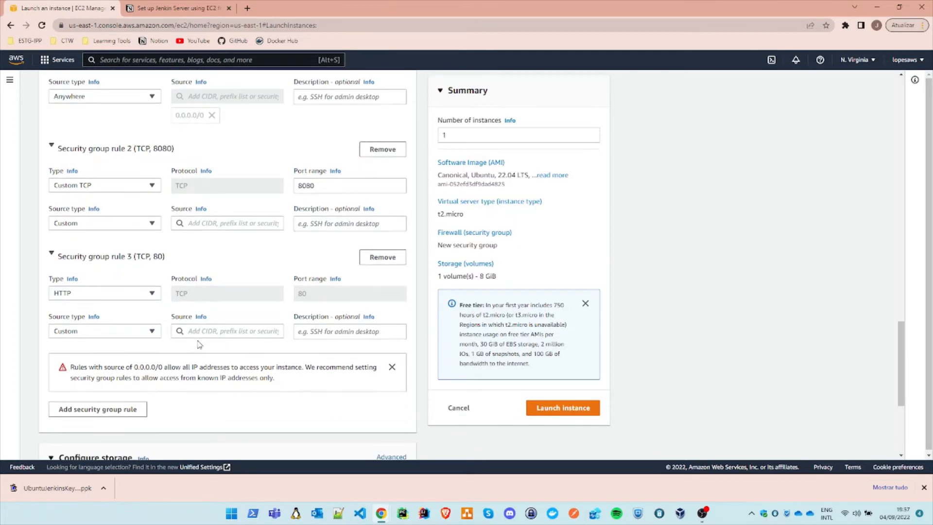
Step: Set the source type of the ssh, port 8080 and HTTP inbound rules to My IP
scroll(184, 321, "up", 2)
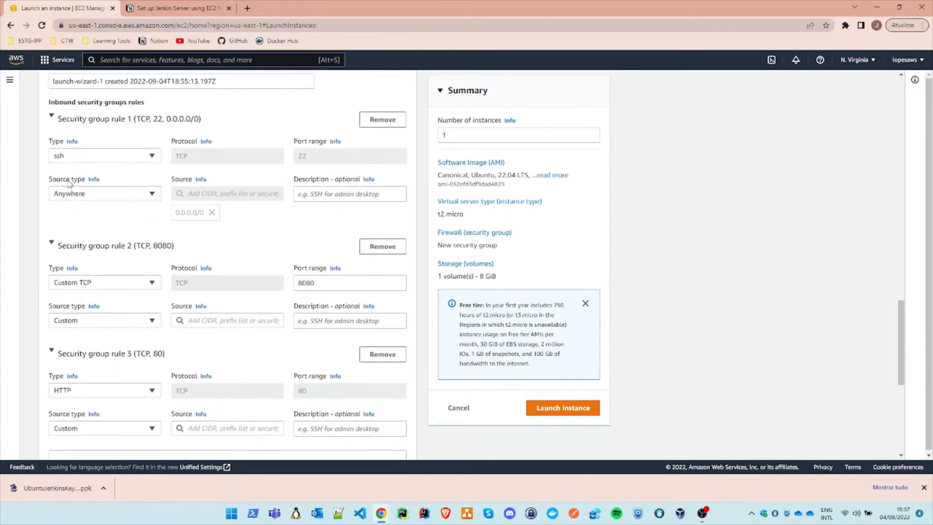
left_click(115, 196)
left_click(78, 236)
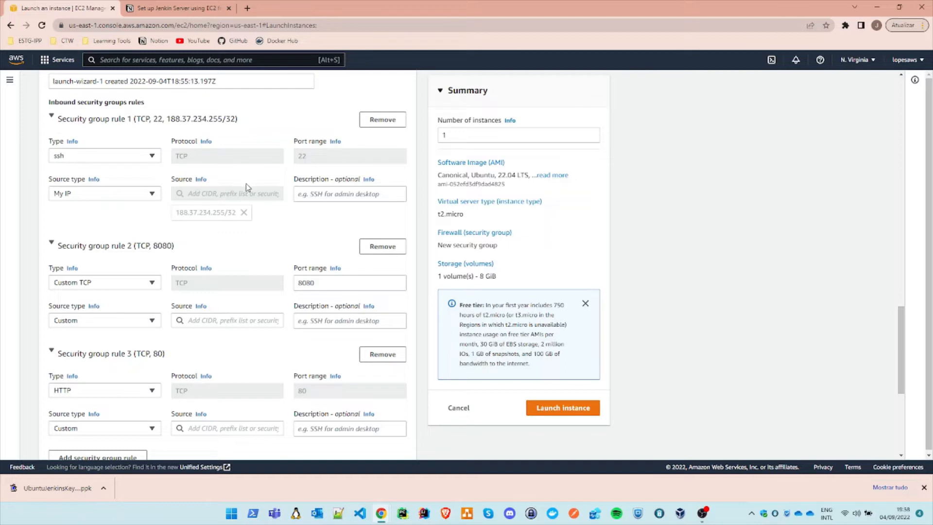
scroll(247, 188, "down", 2)
scroll(143, 238, "down", 1)
left_click(144, 176)
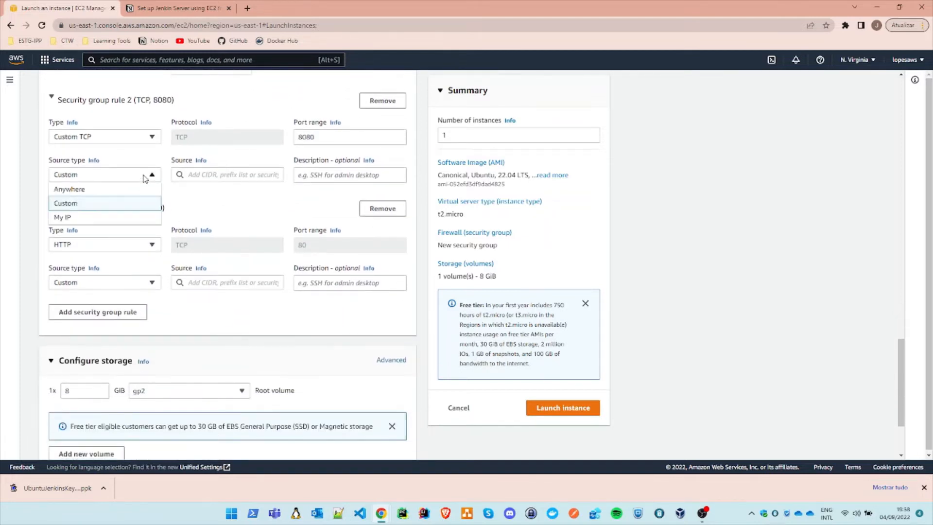
left_click(100, 217)
left_click(146, 303)
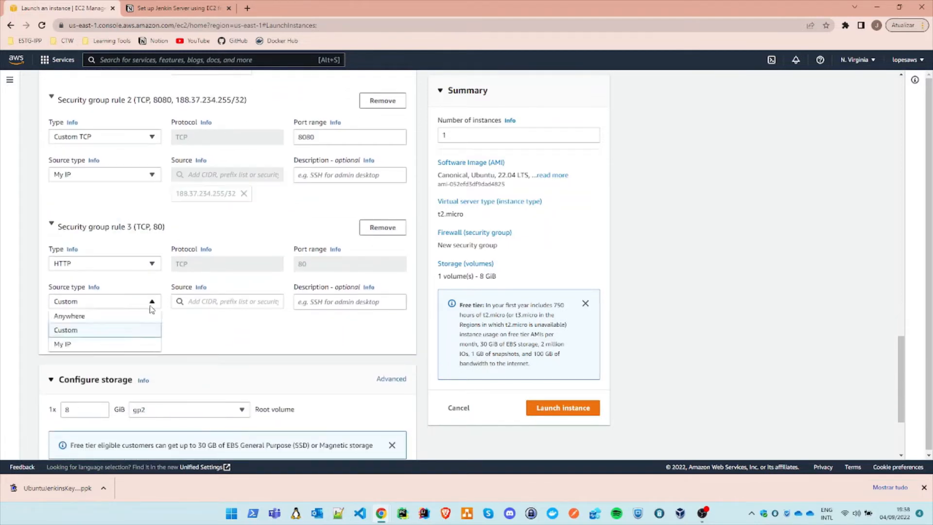
left_click(121, 344)
Step: Review the inbound rules and storage settings, and launch the instance
scroll(221, 265, "up", 2)
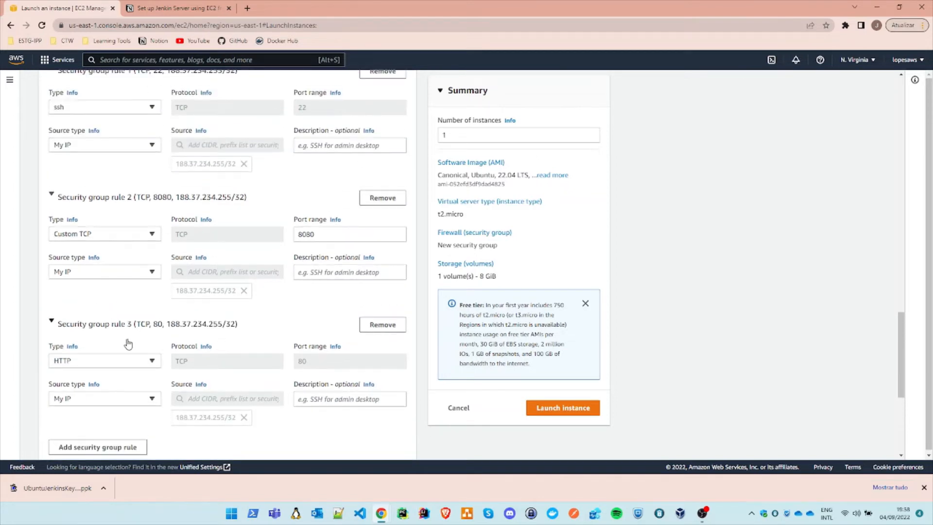
scroll(331, 358, "up", 3)
scroll(255, 174, "down", 6)
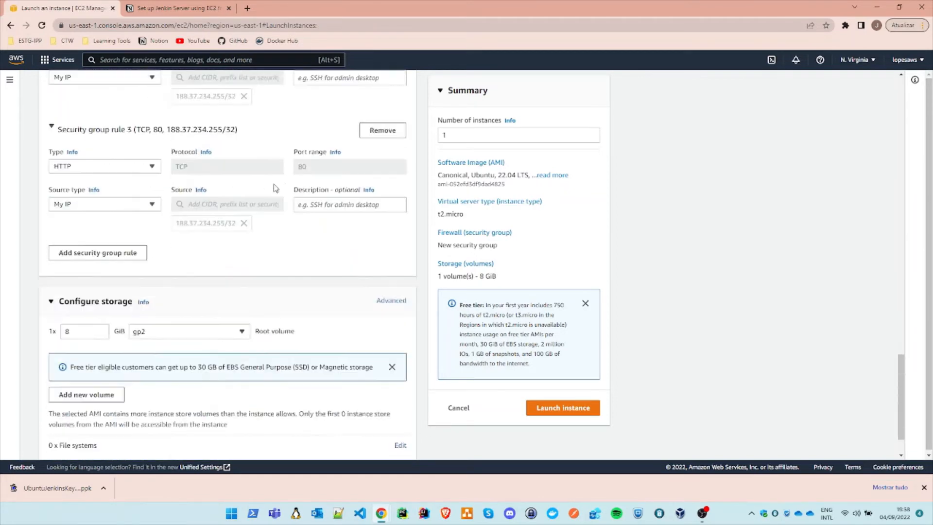
scroll(229, 219, "down", 1)
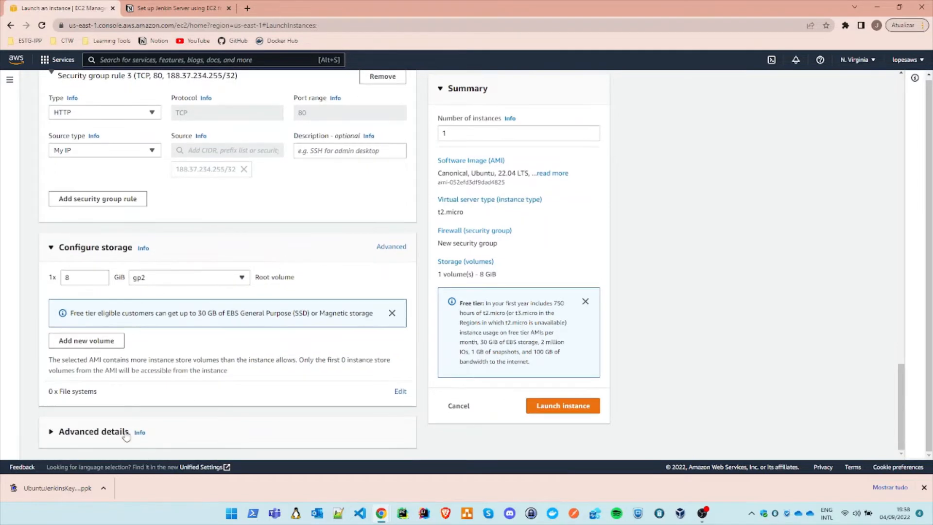
scroll(179, 365, "up", 6)
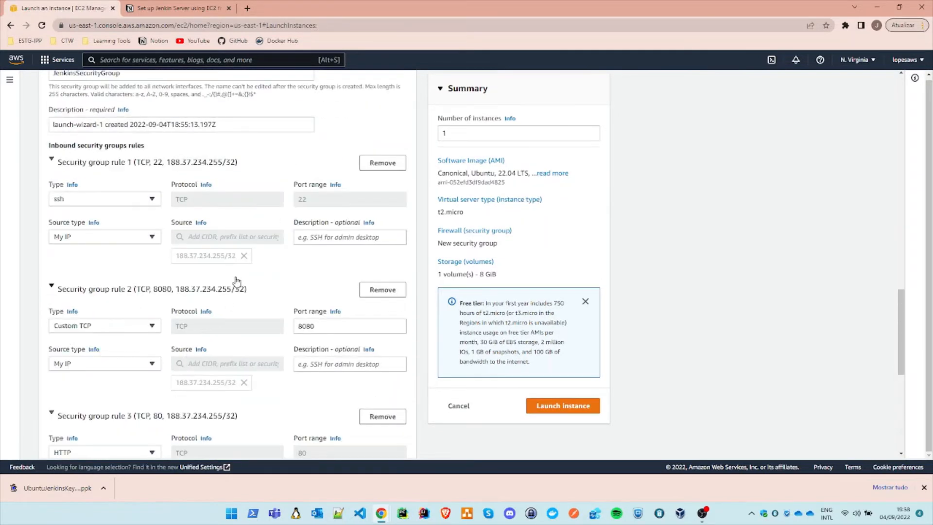
left_click(572, 412)
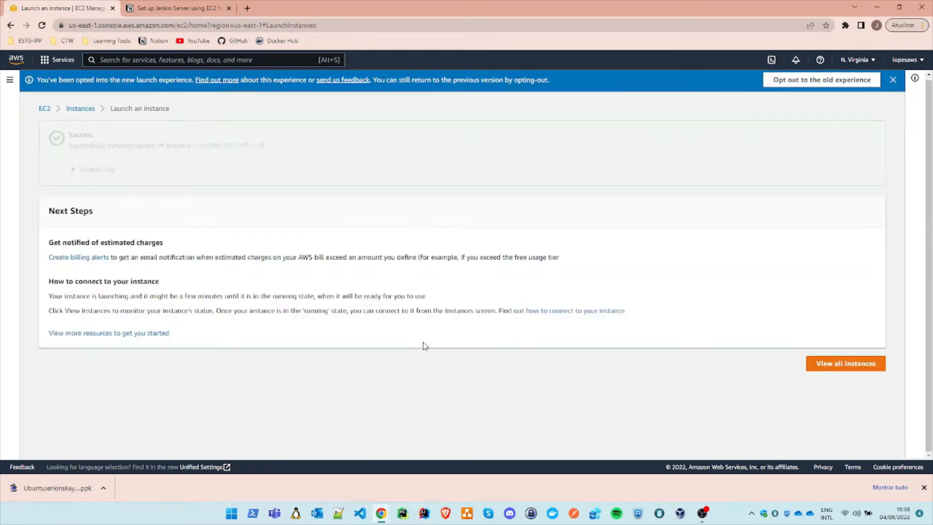
Step: Open the EC2 instances list and check the new instance's state
left_click(80, 110)
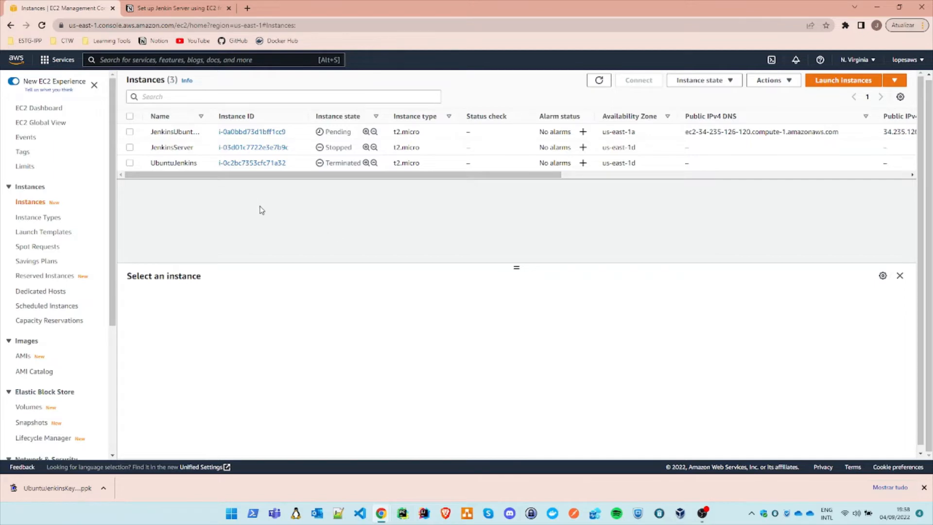
double_click(337, 132)
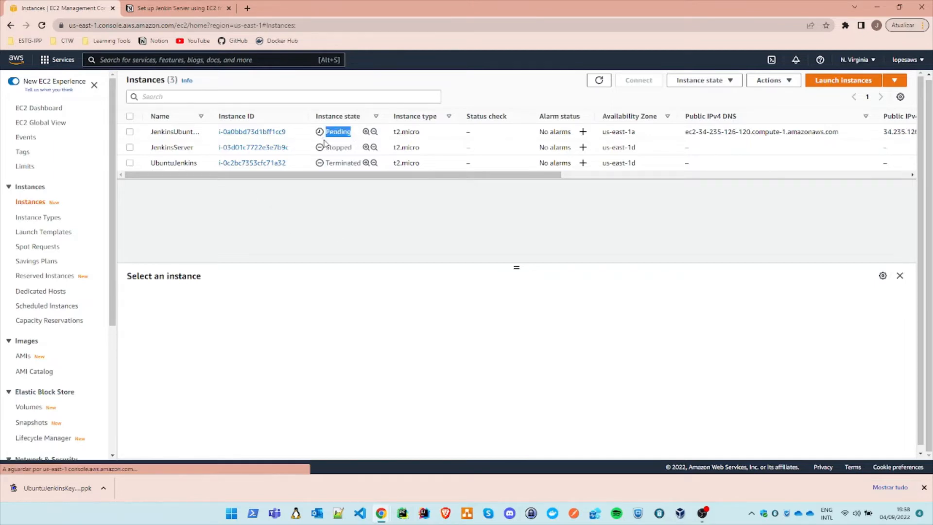
left_click(130, 132)
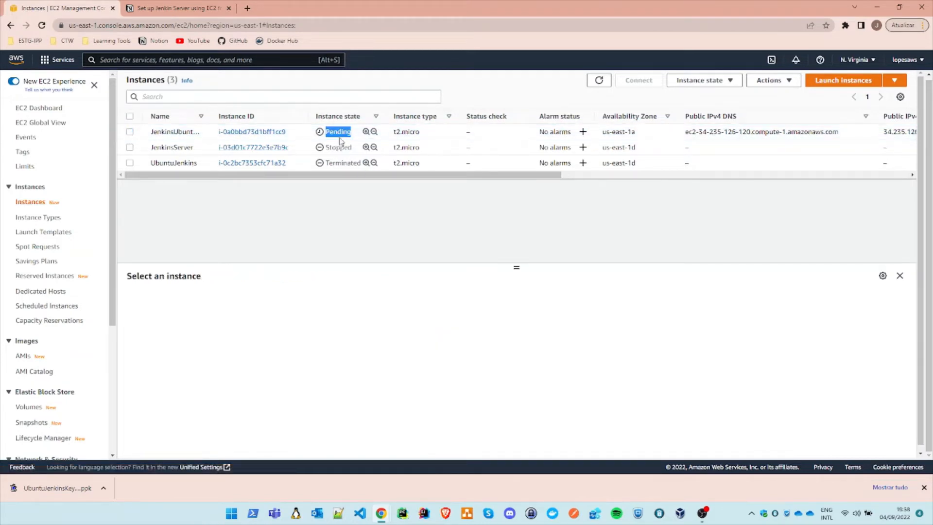
left_click(385, 203)
Step: Find PuTTY through the Windows search and start it
left_click(231, 513)
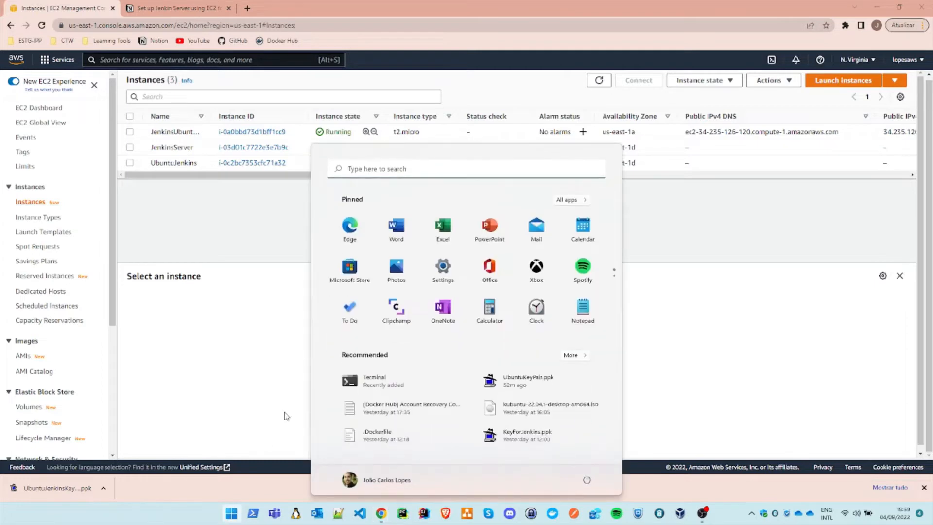
type("putty")
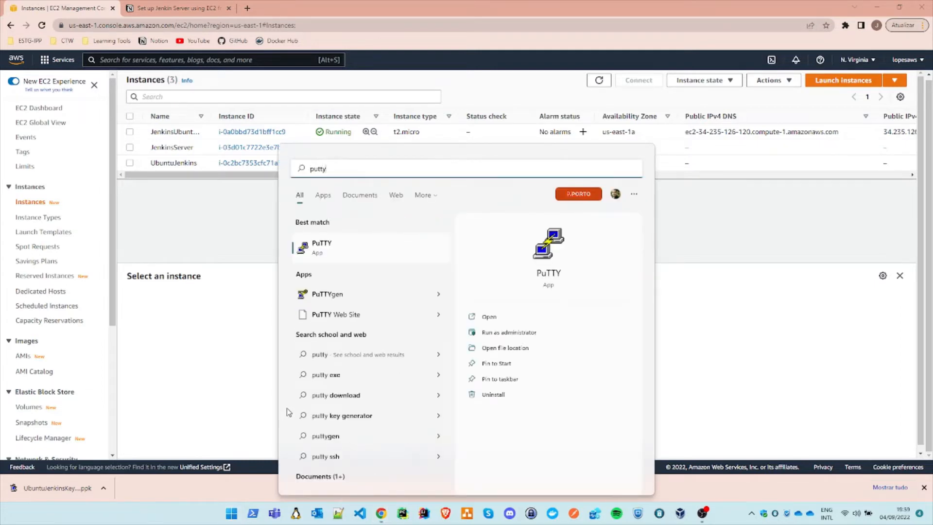
left_click(349, 250)
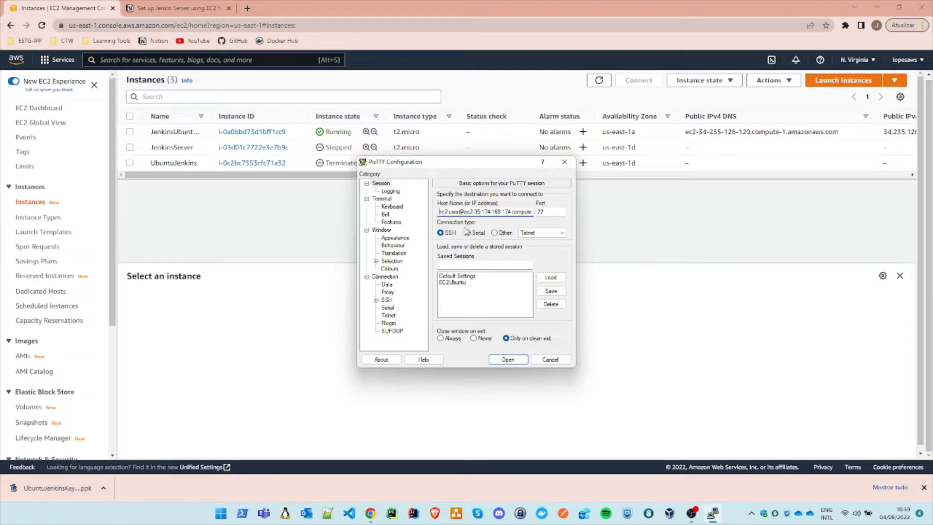
Step: Return to the EC2 console in the browser, open the JenkinsUbuntuServer instance's details and copy its public IPv4 DNS
left_click(324, 201)
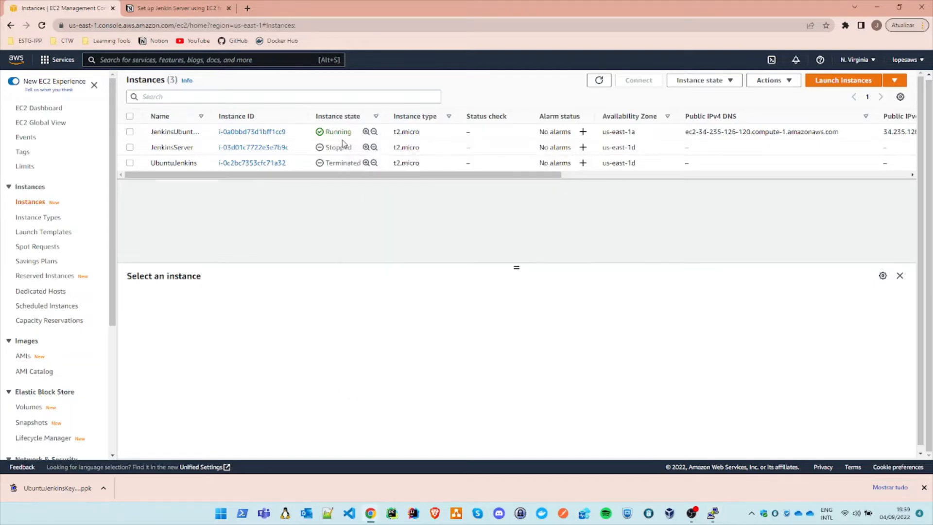
left_click(247, 132)
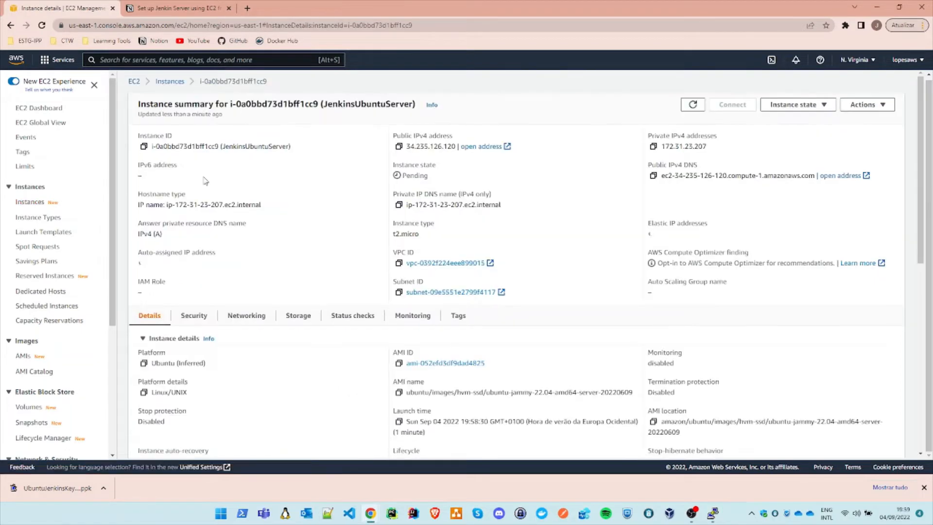
scroll(453, 288, "down", 15)
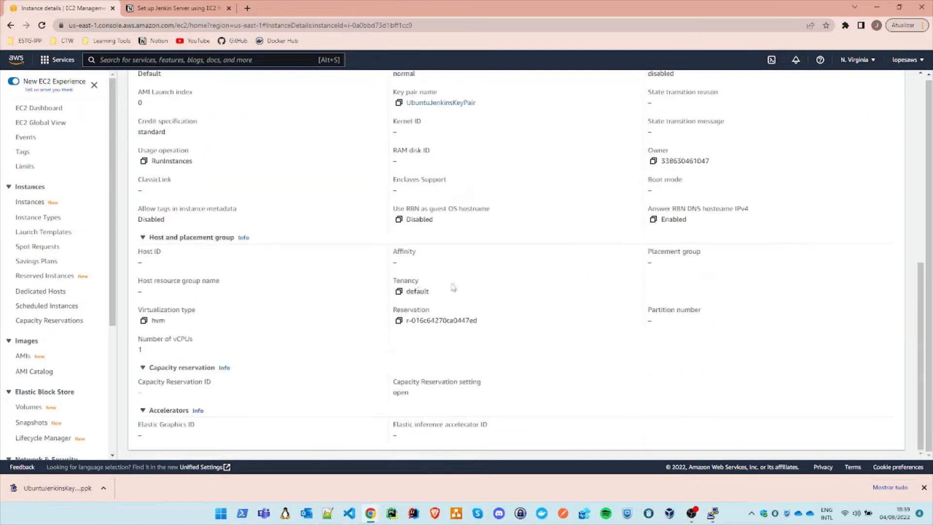
scroll(387, 292, "up", 15)
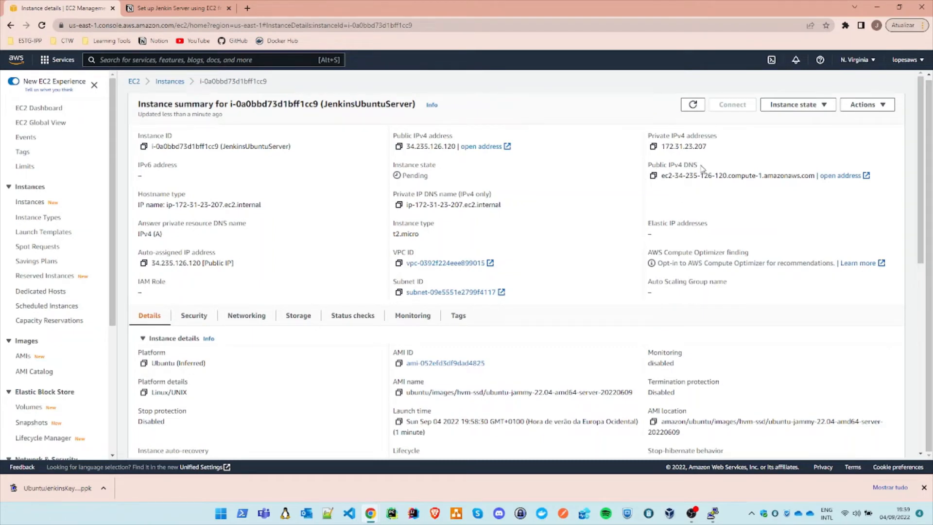
left_click(654, 176)
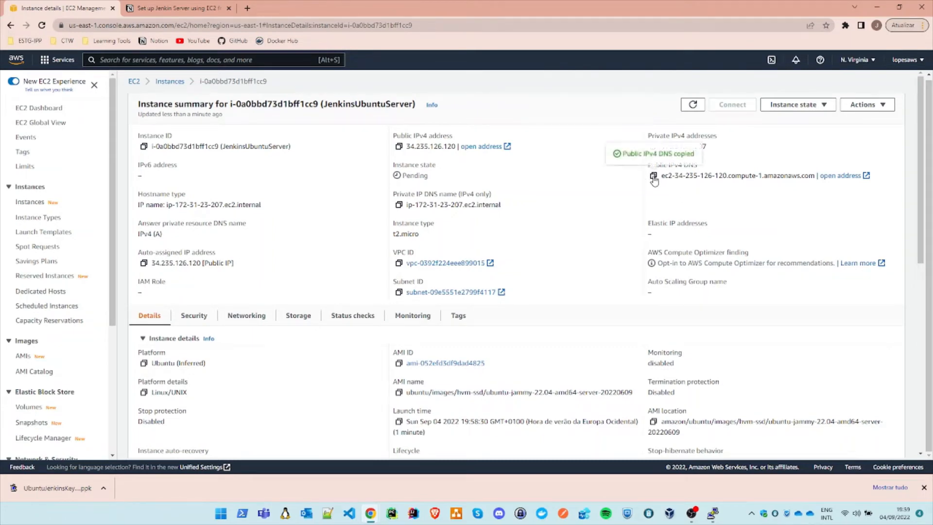
left_click(713, 514)
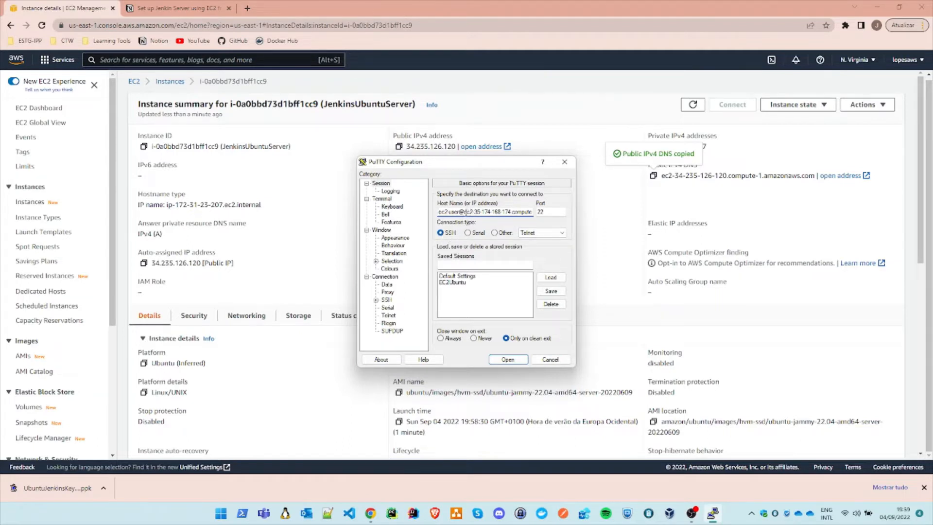
left_click_drag(466, 212, 541, 211)
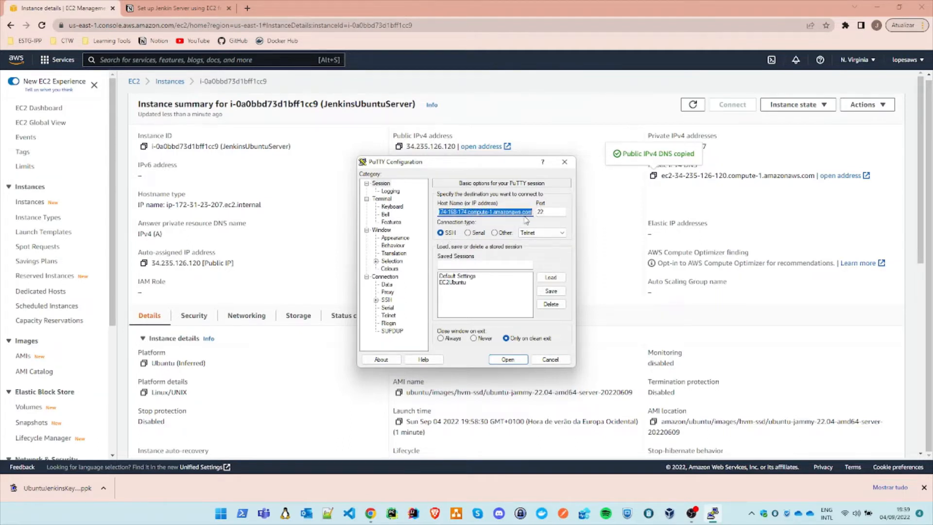
key("ctrl+v")
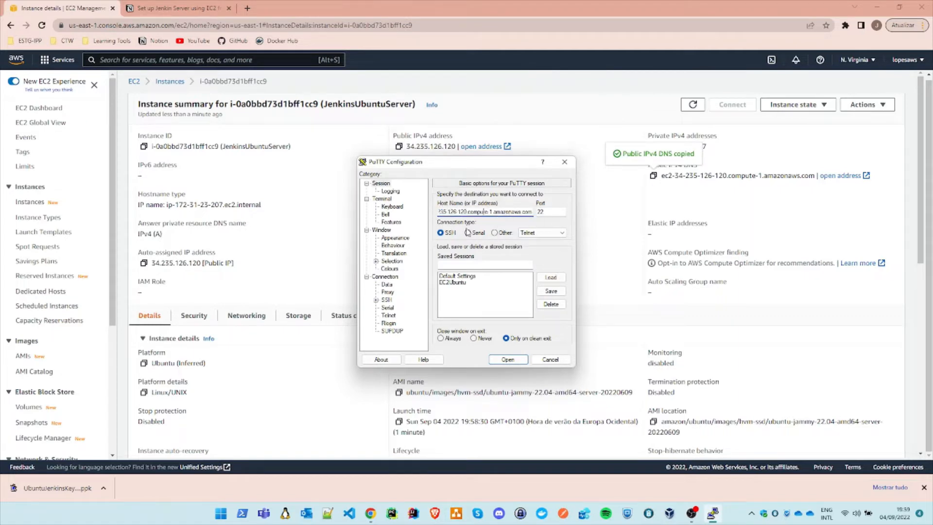
key("Home")
left_click_drag(459, 212, 424, 213)
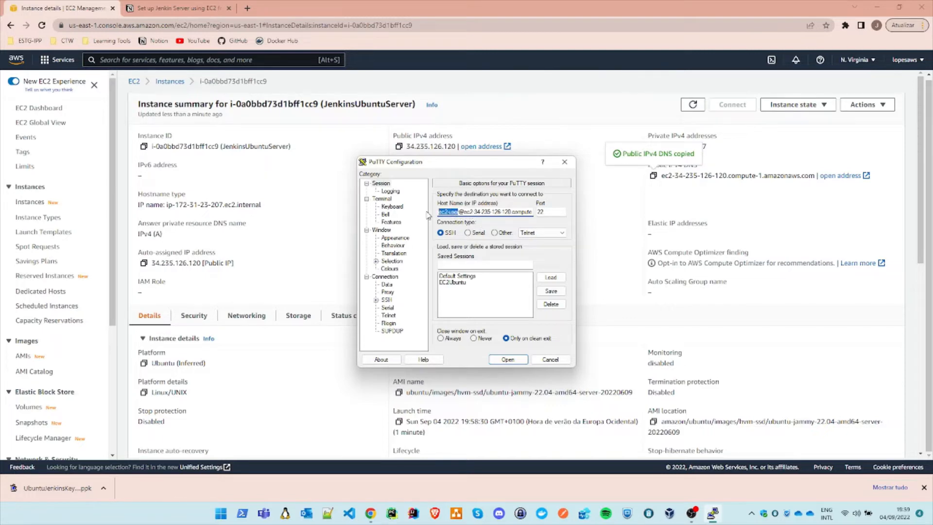
type("ubuntu")
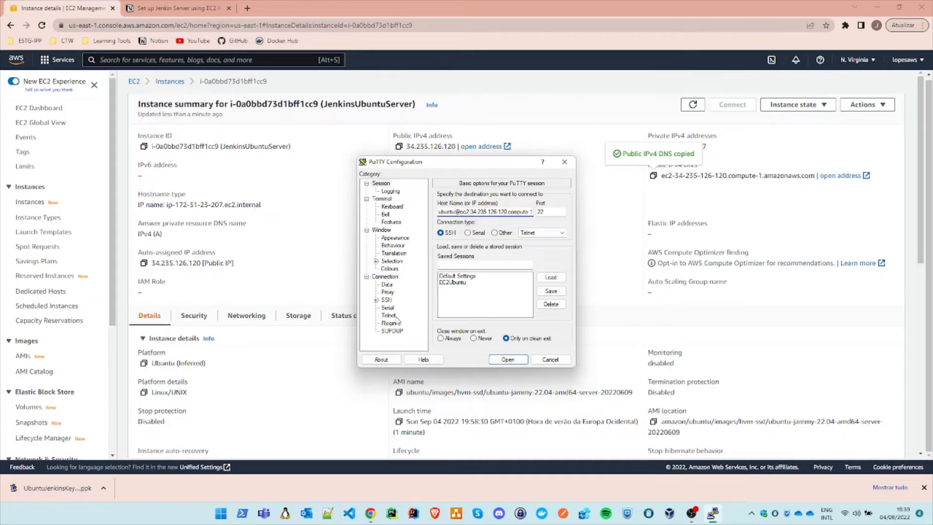
Step: Set UbuntuJenkinsKeyPair.ppk from the Downloads folder as the private key file for the session's SSH authentication
left_click(376, 300)
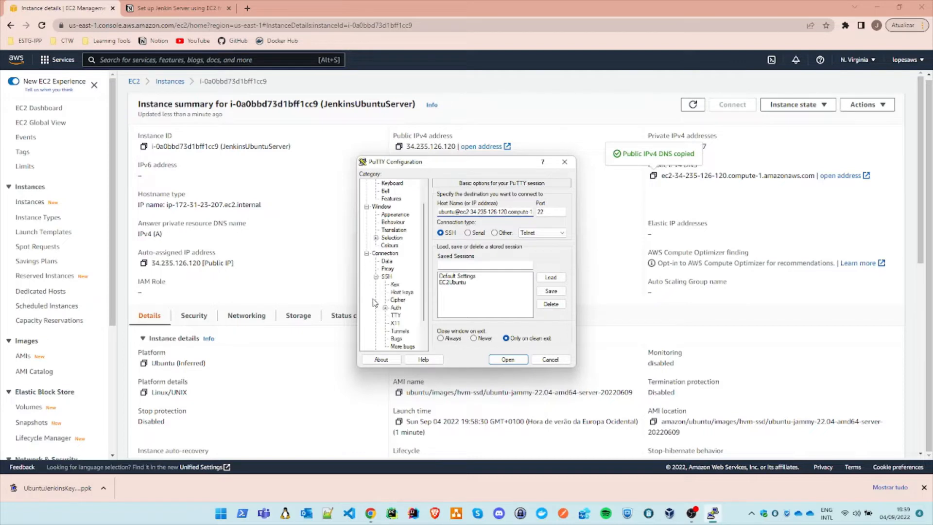
left_click(396, 308)
left_click(554, 304)
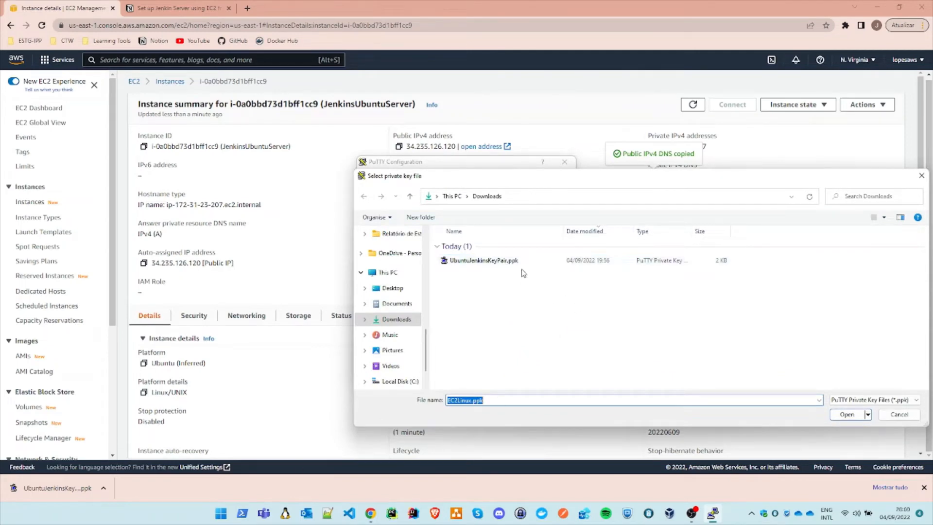
left_click(493, 263)
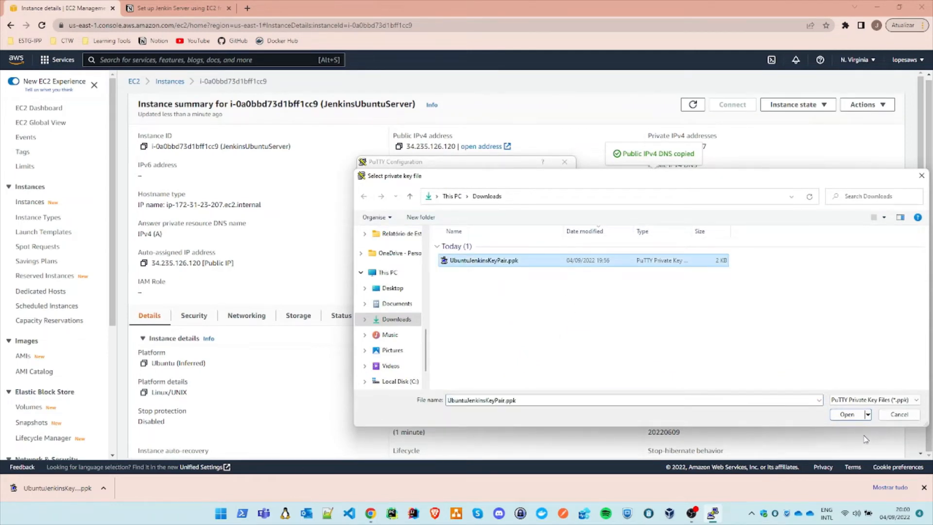
left_click(847, 415)
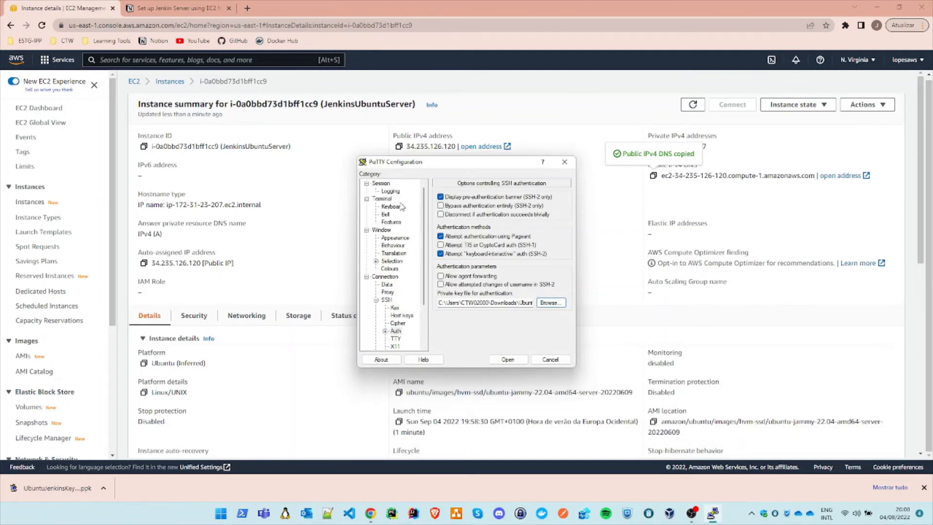
Step: Return to the basic session options, open the SSH connection and accept the server's host key
left_click(391, 191)
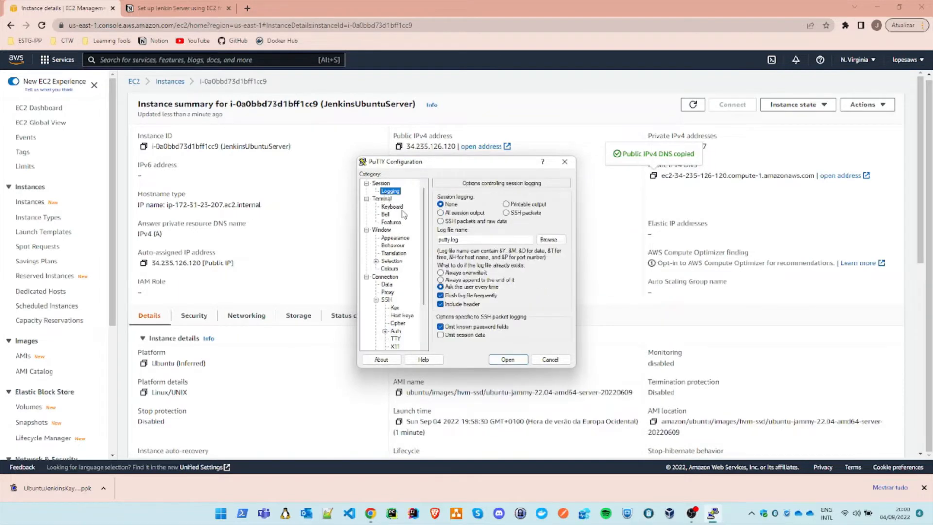
left_click(387, 185)
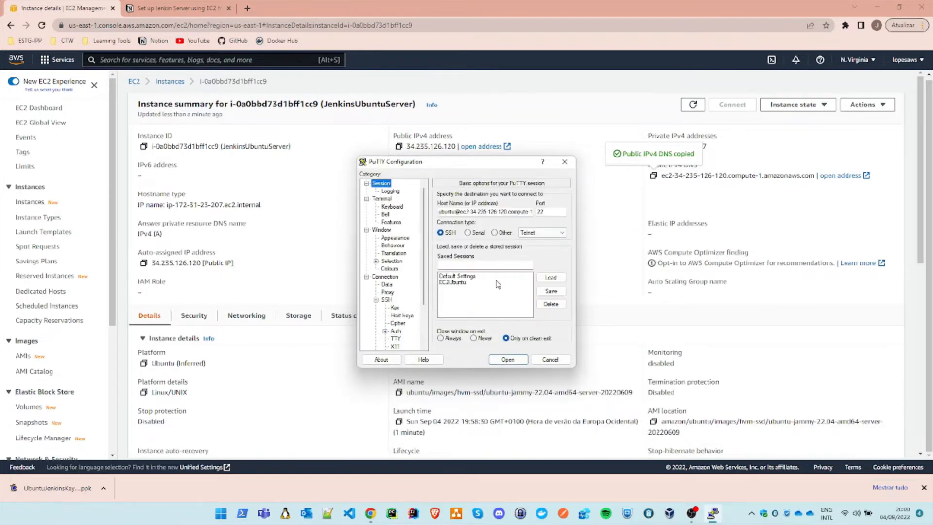
left_click(516, 362)
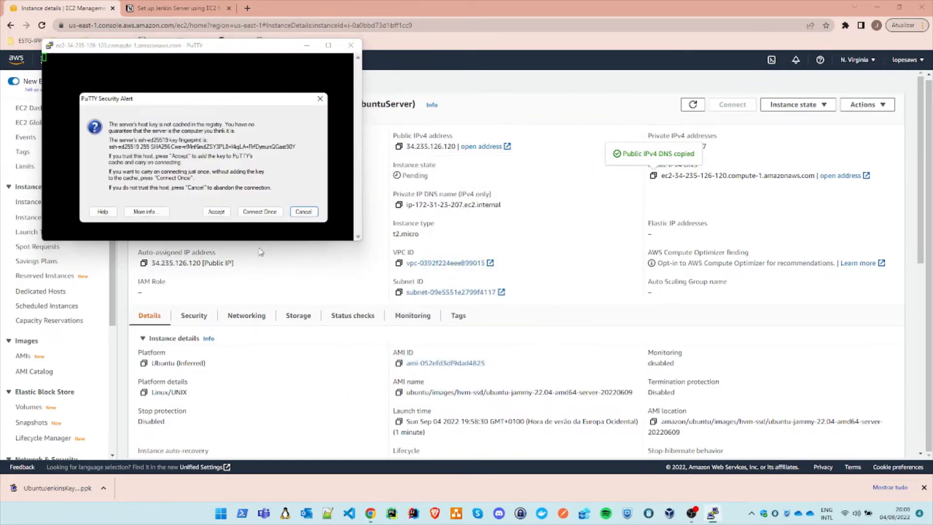
left_click(216, 212)
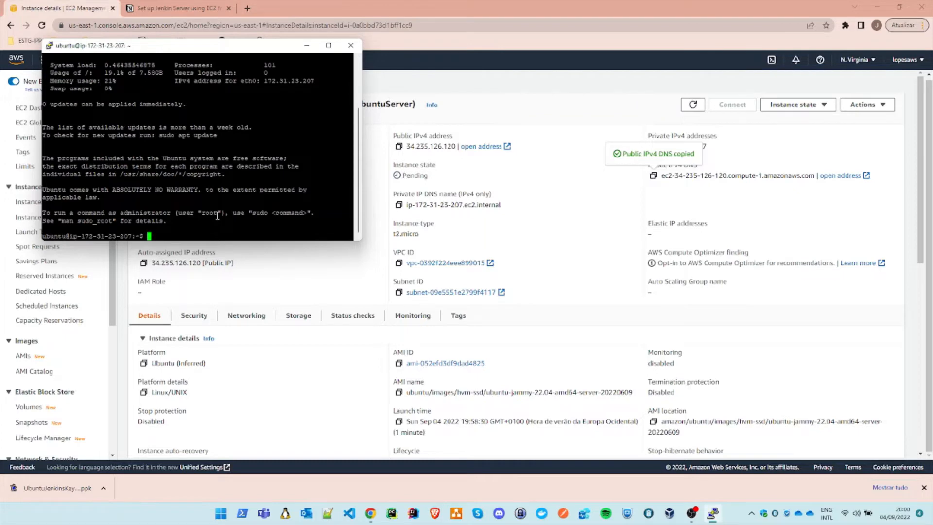
Step: Clear the Ubuntu server's terminal output and reposition the terminal window over the EC2 console page
scroll(217, 216, "up", 3)
scroll(219, 215, "down", 3)
type("clear")
key("Return")
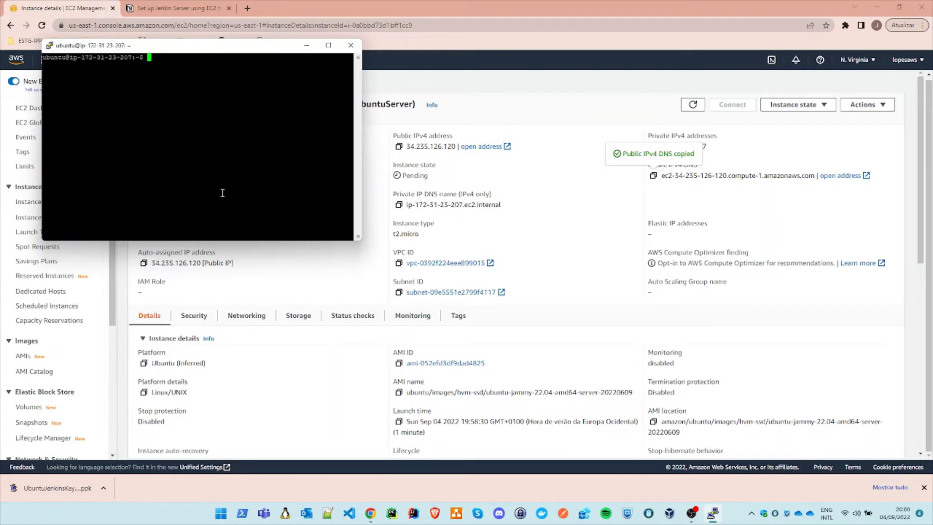
left_click_drag(226, 46, 316, 130)
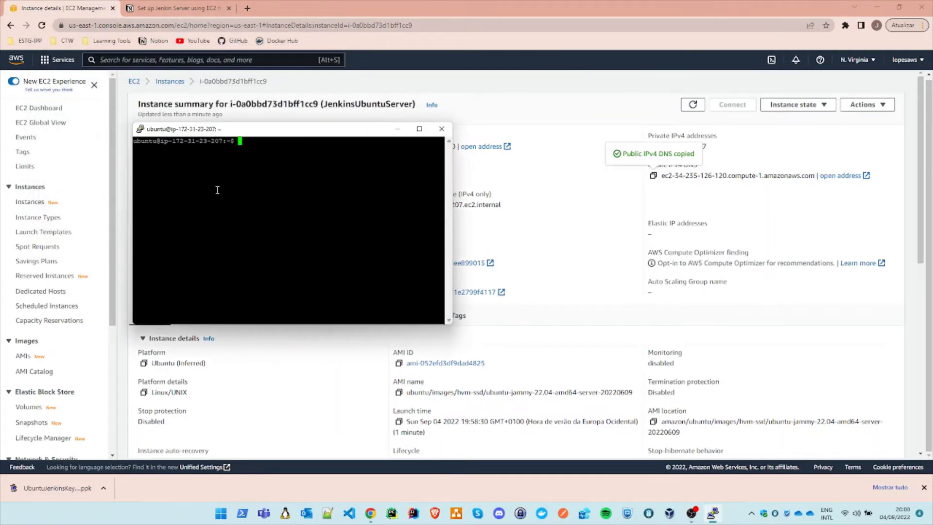
Step: In a new browser tab, search Google for "install jenkins on ubuntu" and open the Linux - Jenkins page
left_click(247, 9)
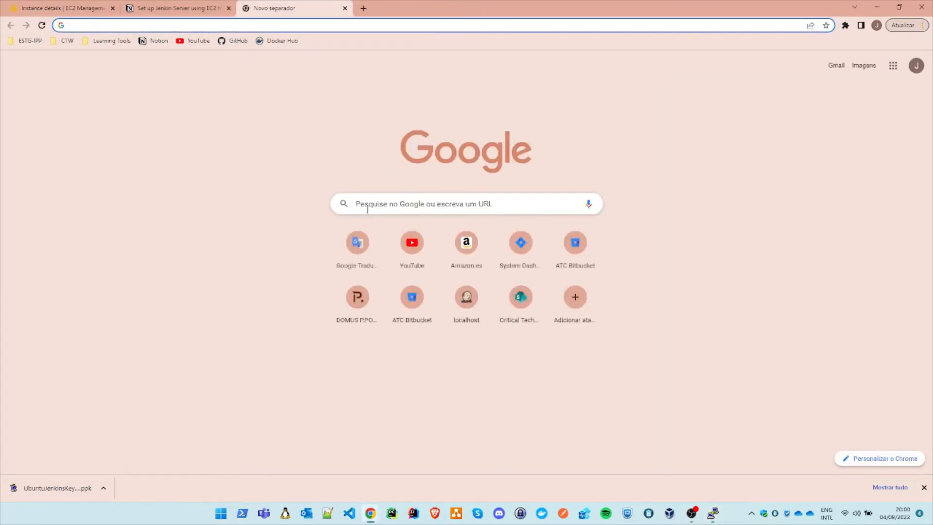
left_click(367, 210)
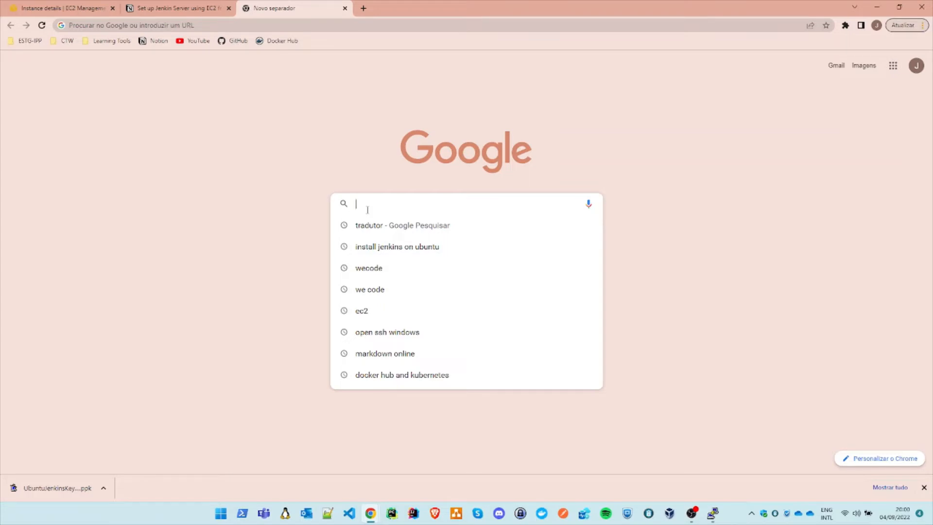
type("jenkins")
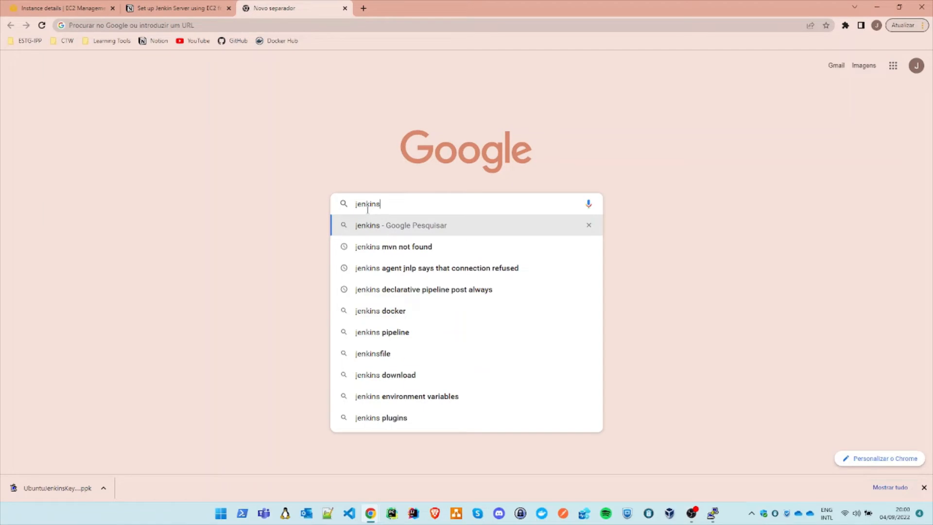
key("ctrl+BackSpace")
type("install")
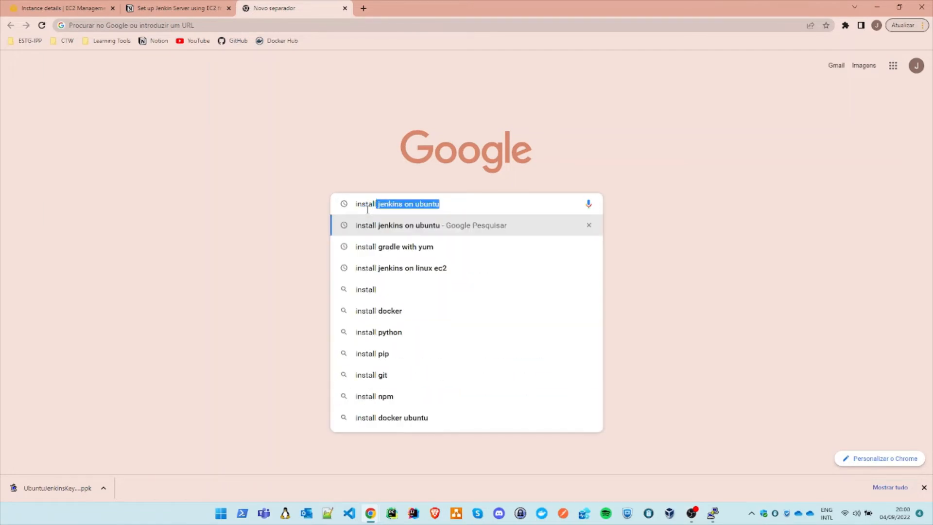
key("Return")
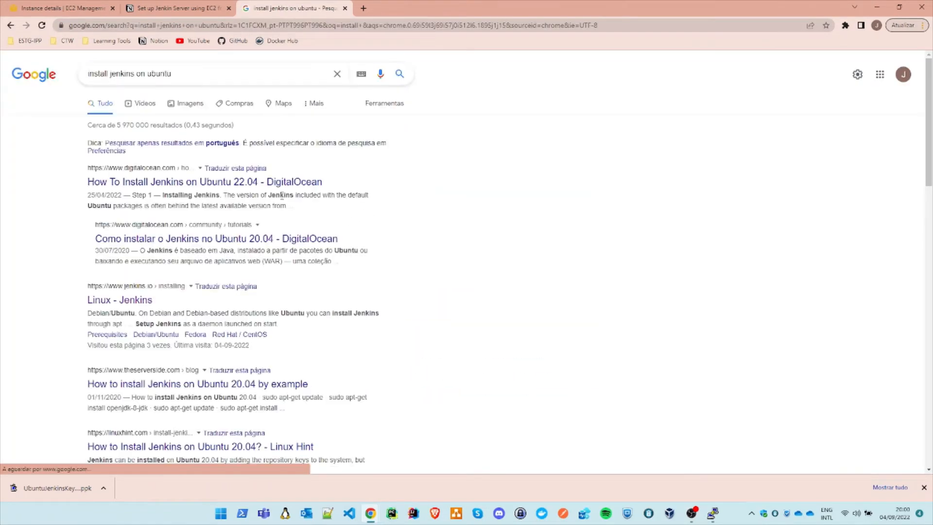
left_click(137, 302)
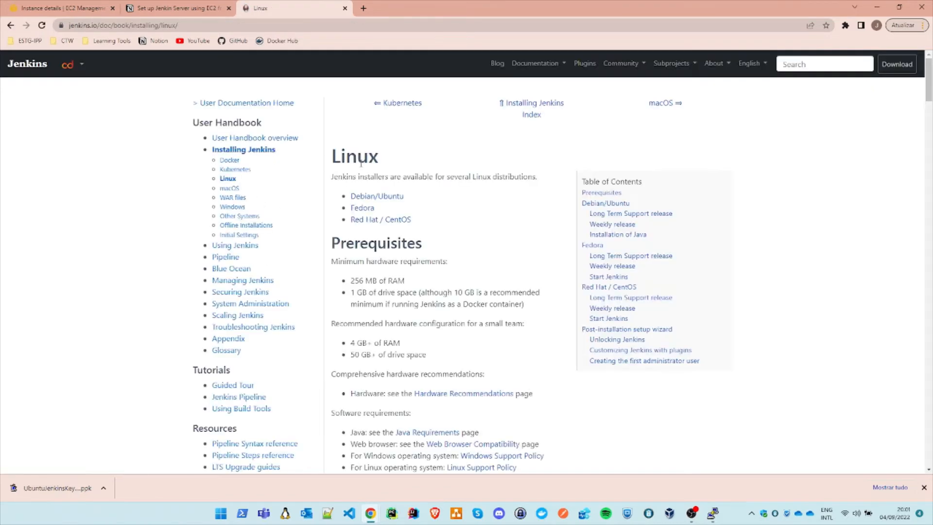
Step: Review the Jenkins Linux guide's prerequisites, Java requirement and Debian/Ubuntu commands, ending at the Installation of Java section
scroll(482, 215, "down", 3)
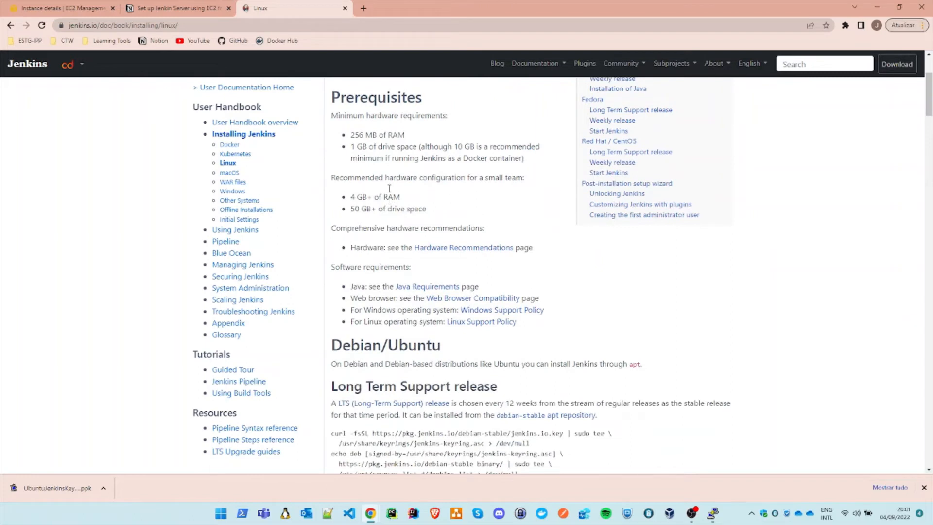
double_click(455, 104)
left_click(452, 130)
left_click_drag(346, 98, 402, 97)
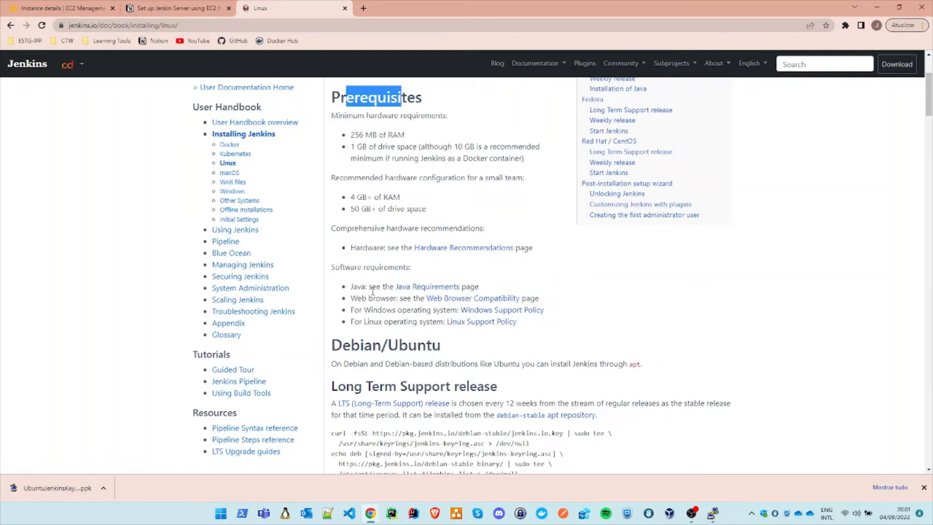
left_click_drag(351, 289, 369, 287)
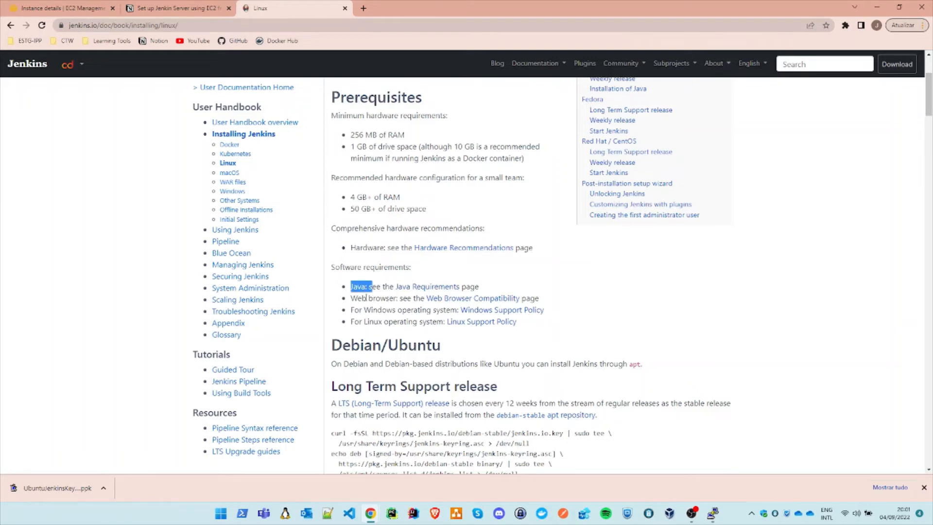
scroll(366, 298, "down", 3)
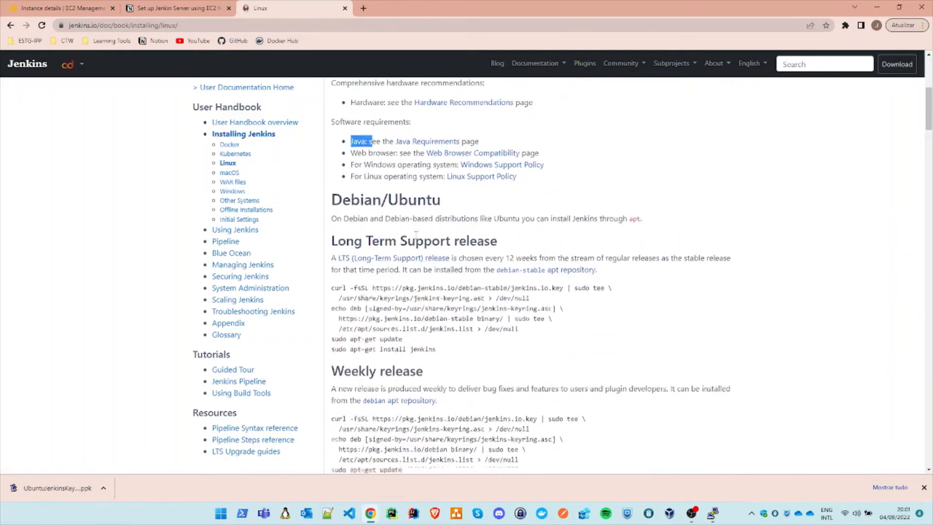
scroll(448, 278, "up", 6)
scroll(452, 282, "down", 20)
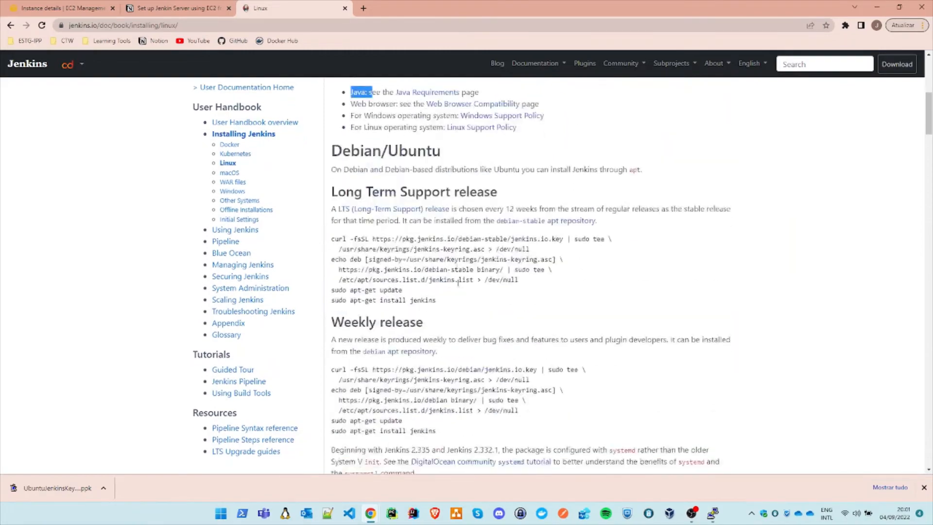
scroll(465, 291, "up", 2)
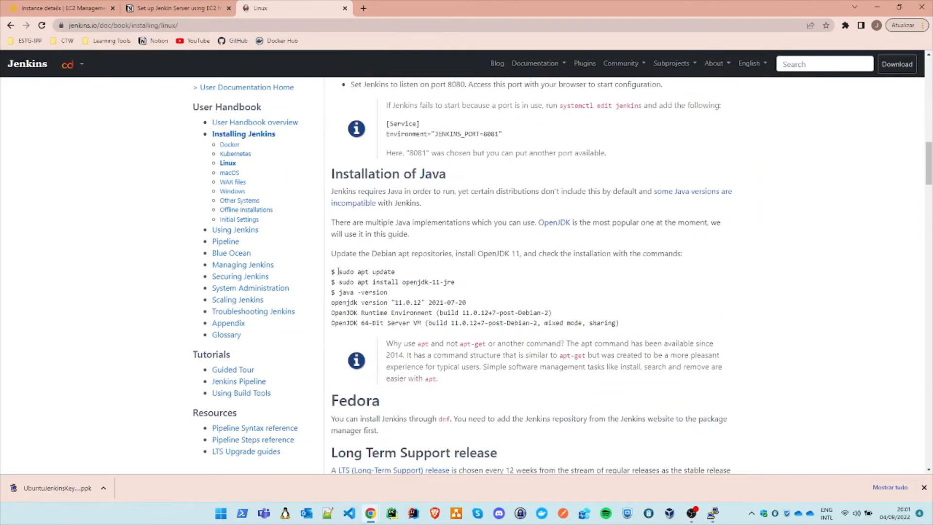
Step: Copy the sudo apt update command from the Installation of Java section
left_click_drag(339, 272, 397, 276)
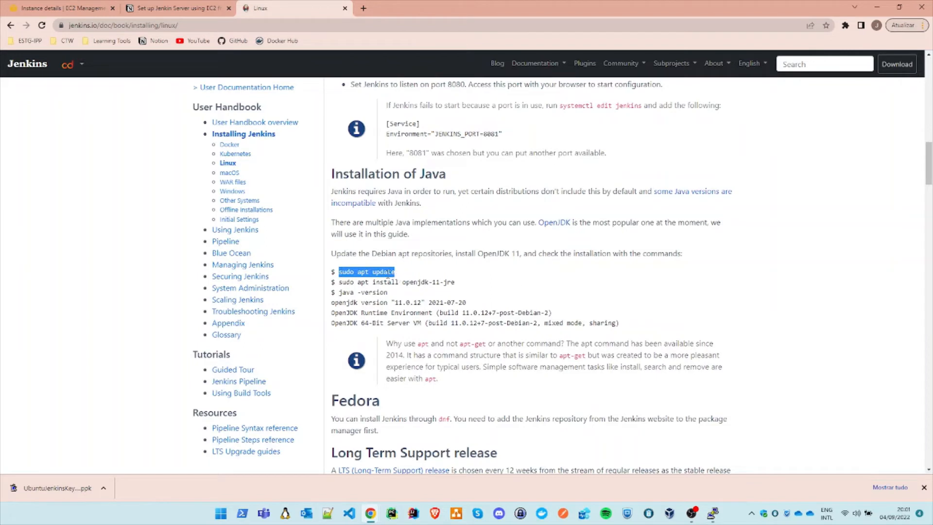
right_click(392, 276)
left_click(407, 286)
Step: Switch to the PuTTY terminal, tile it side by side with the browser and give the browser the wider share
left_click(714, 514)
left_click_drag(304, 129, 1, 131)
left_click(642, 185)
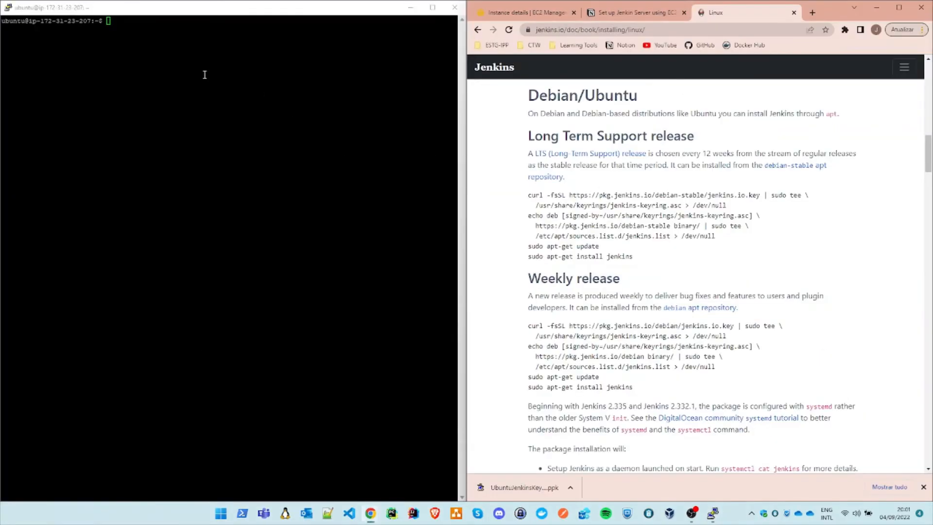
left_click_drag(460, 93, 406, 93)
Step: Paste and run sudo apt update in the Ubuntu server's terminal
left_click(122, 25)
right_click(122, 27)
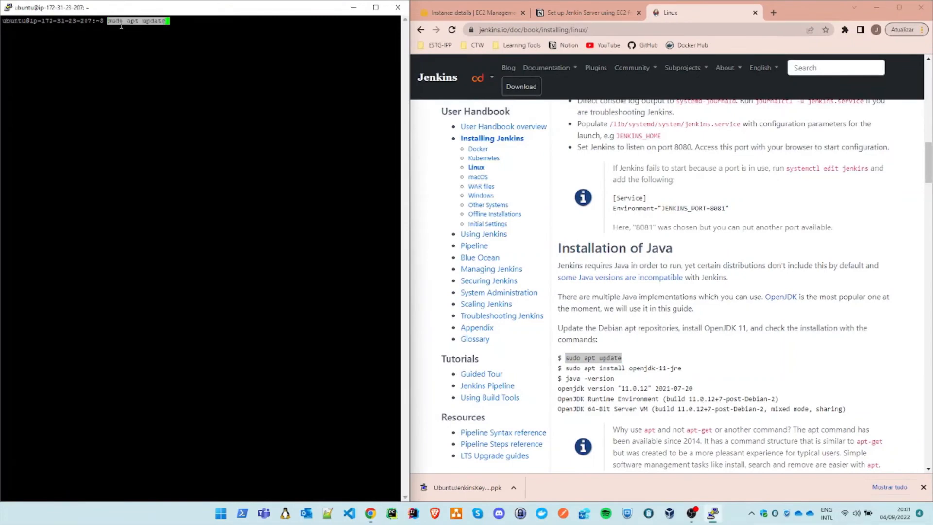
key("Return")
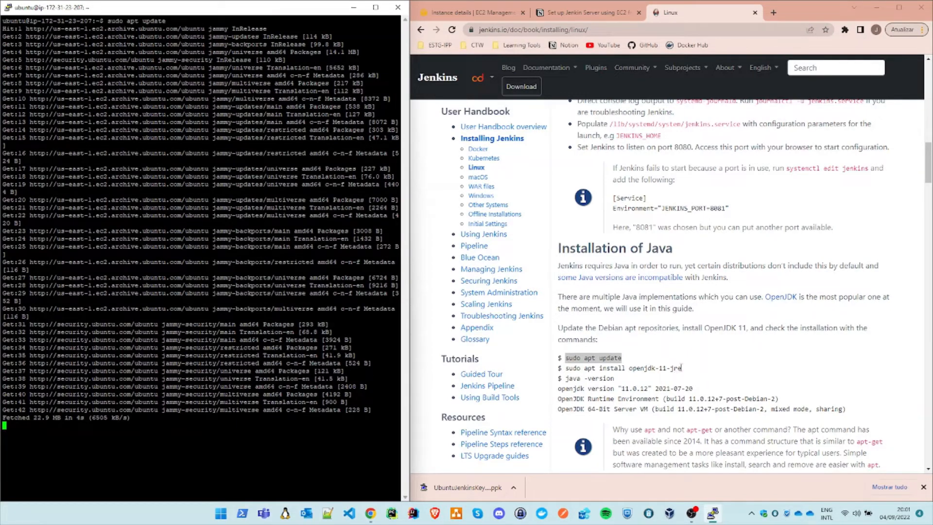
Step: Copy the sudo apt install openjdk-11-jre command from the Jenkins guide, and clear the terminal's output once the update finishes
left_click_drag(682, 368, 566, 370)
right_click(566, 371)
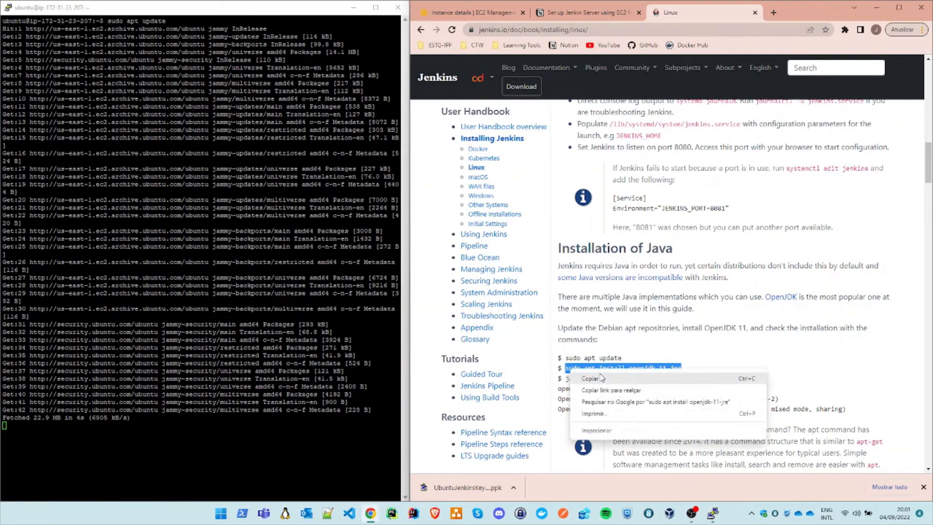
left_click(602, 379)
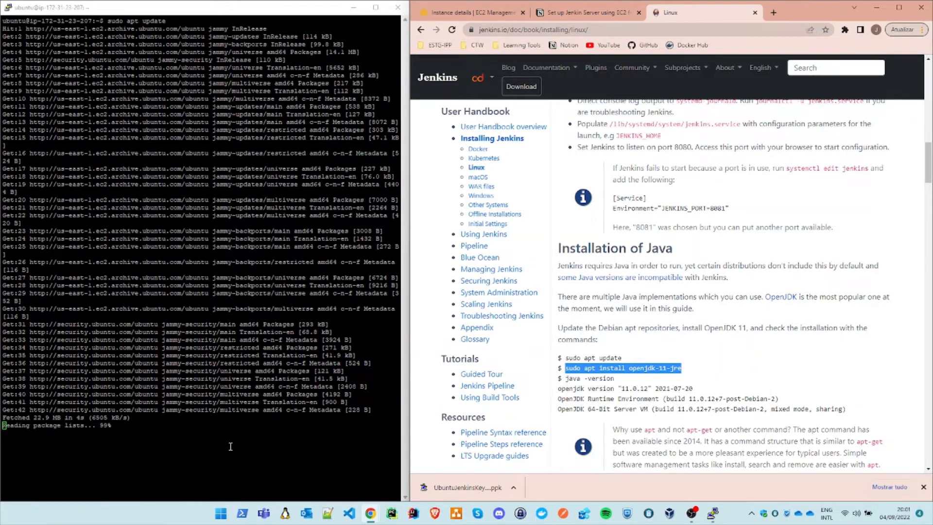
left_click(209, 460)
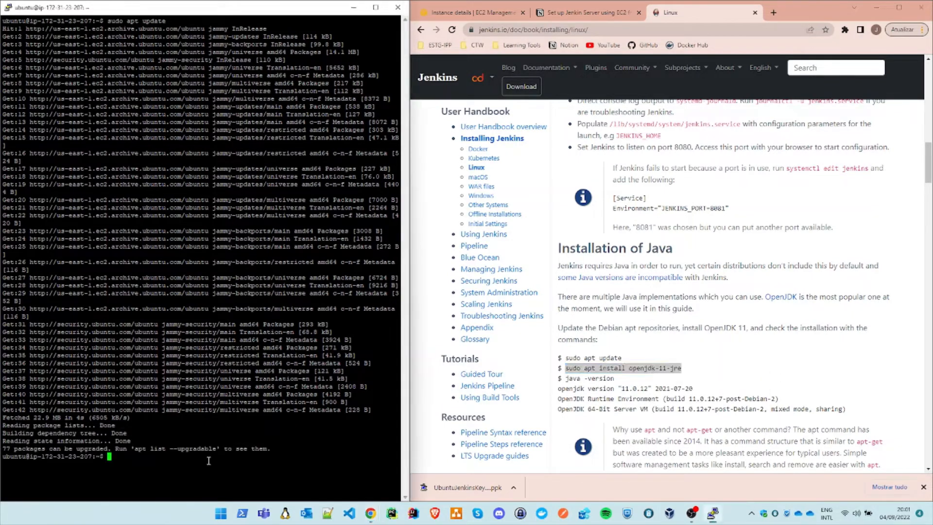
type("clear")
key("Return")
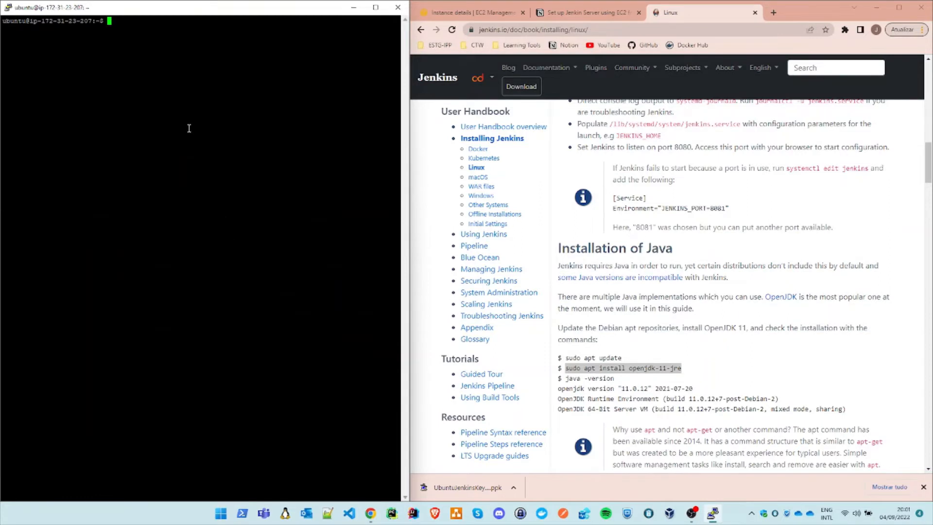
Step: Run the copied sudo apt install openjdk-11-jre command in the terminal and answer Y to continue the installation
right_click(158, 41)
key("Return")
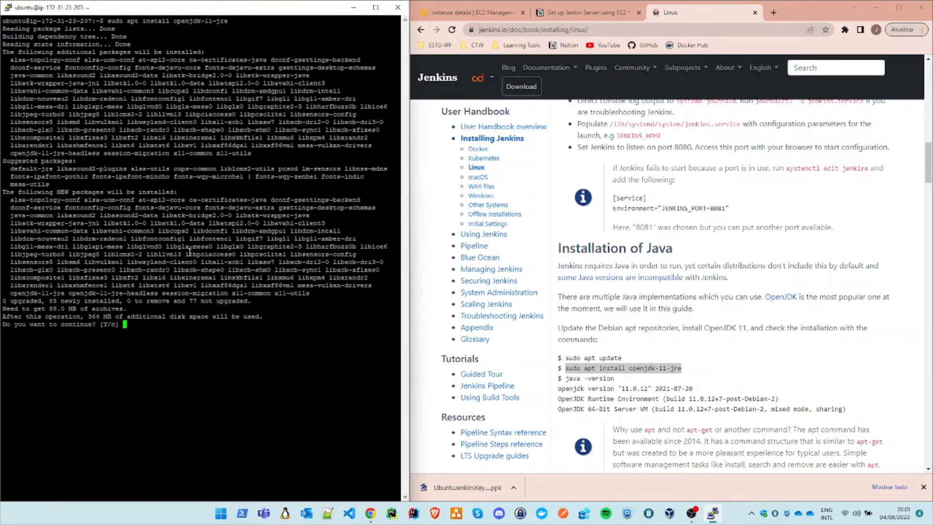
type("Y")
key("Caps_Lock")
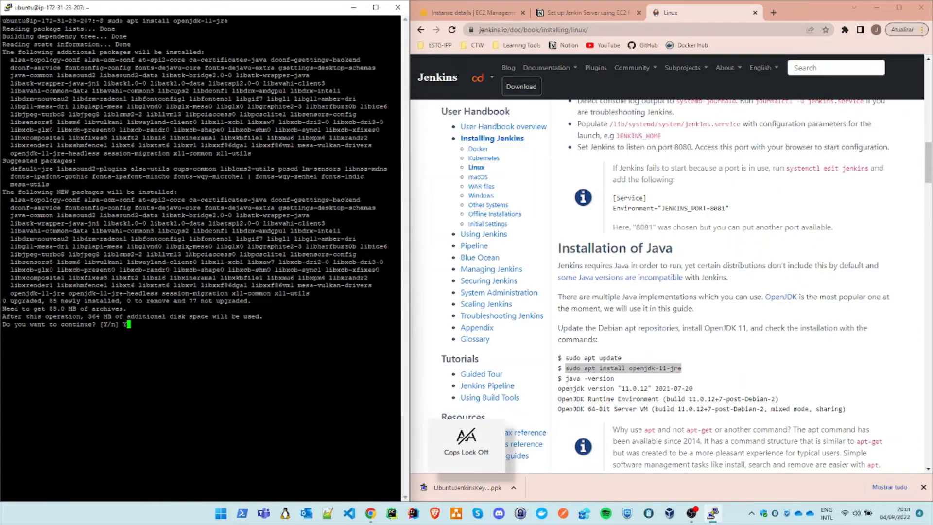
key("Return")
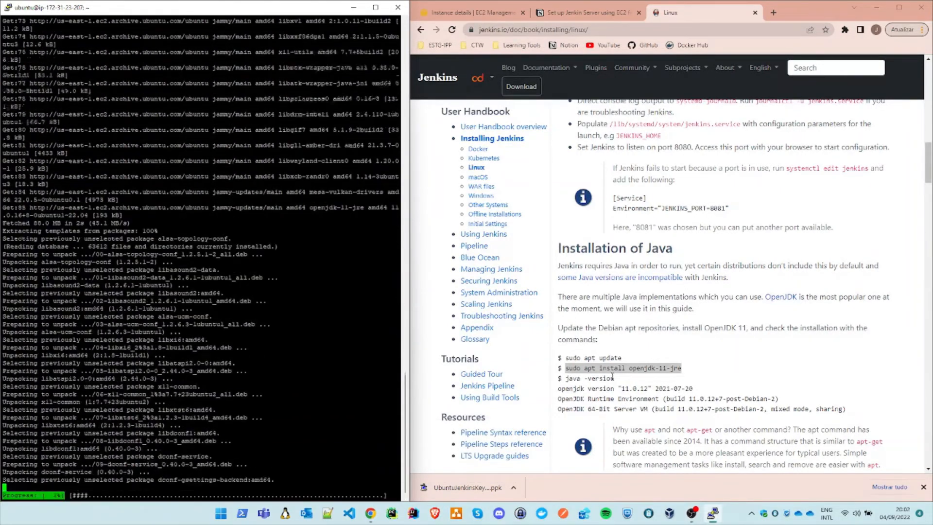
Step: Copy the java -version command from the Jenkins guide's Installation of Java section
left_click_drag(614, 378, 565, 379)
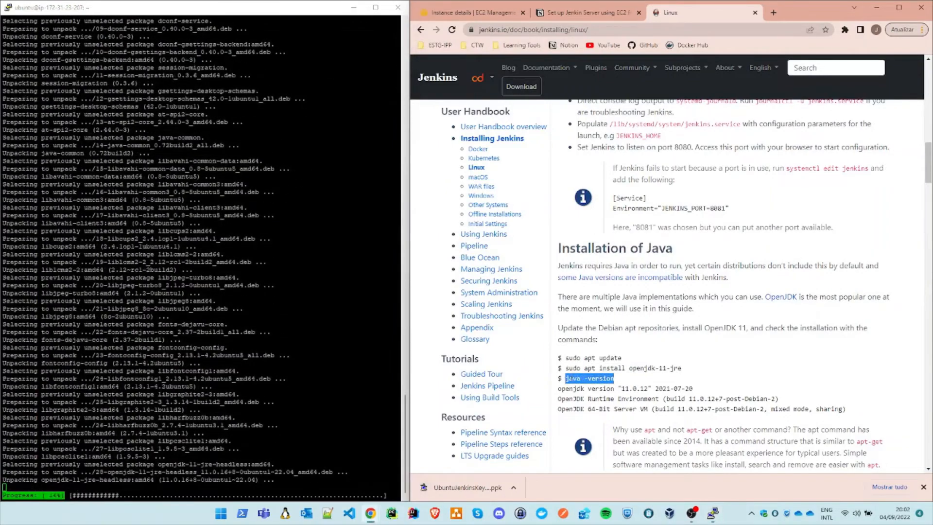
right_click(567, 380)
left_click(611, 386)
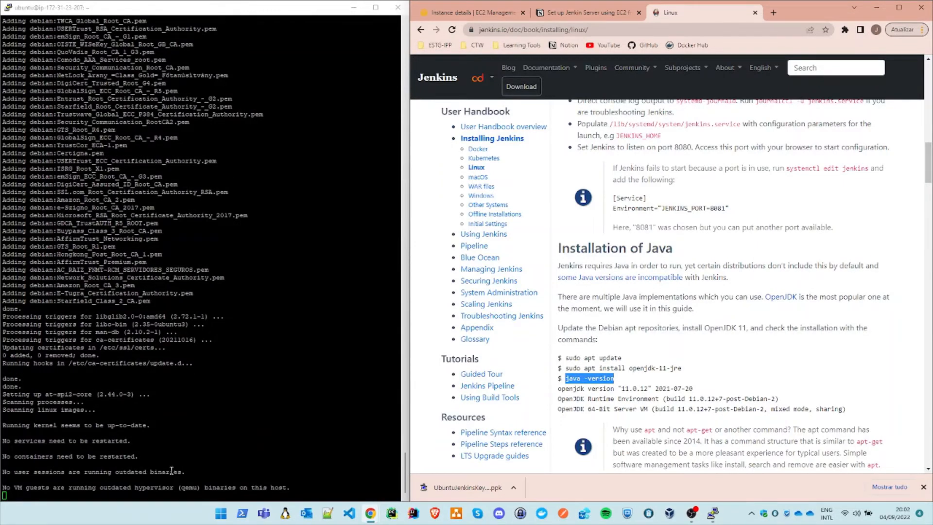
Step: Run the copied java -version command in the terminal to check the Java installation, and clear the terminal's output
right_click(152, 495)
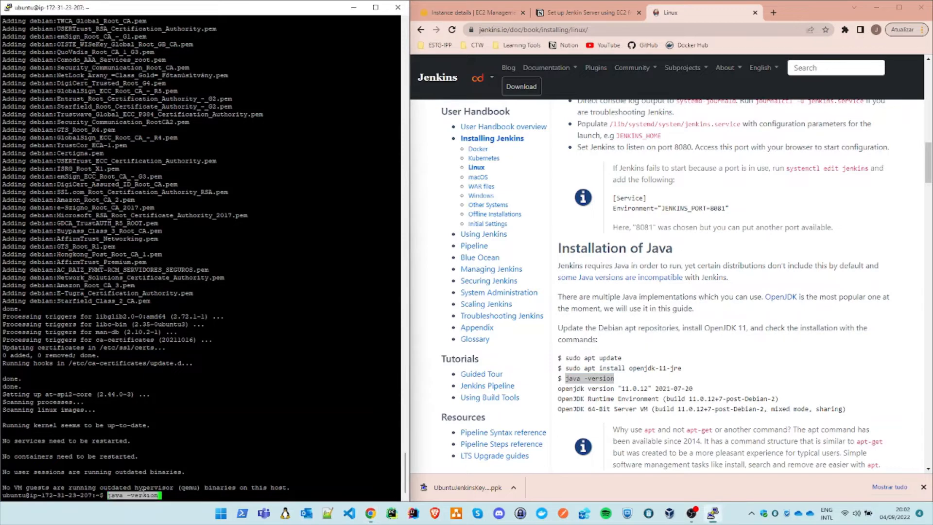
key("Return")
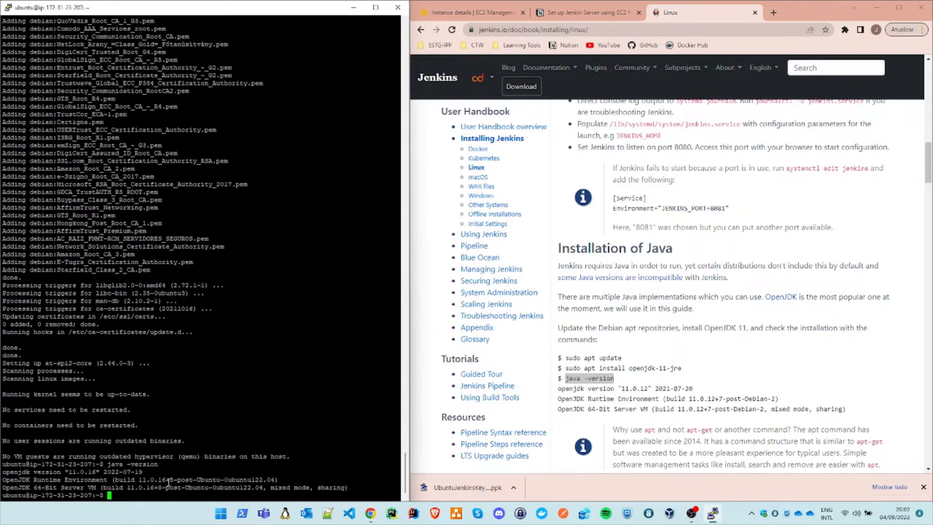
left_click_drag(3, 473, 121, 485)
left_click(45, 468)
type("clear")
key("Return")
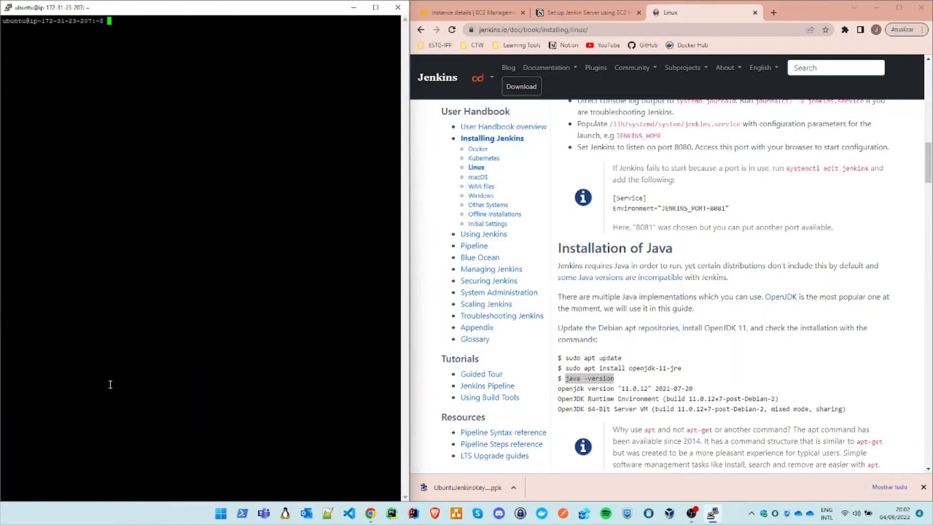
Step: Copy the two-line curl command that fetches the Jenkins key from the Debian/Ubuntu Long Term Support release section of the guide
left_click(923, 486)
scroll(775, 370, "down", 4)
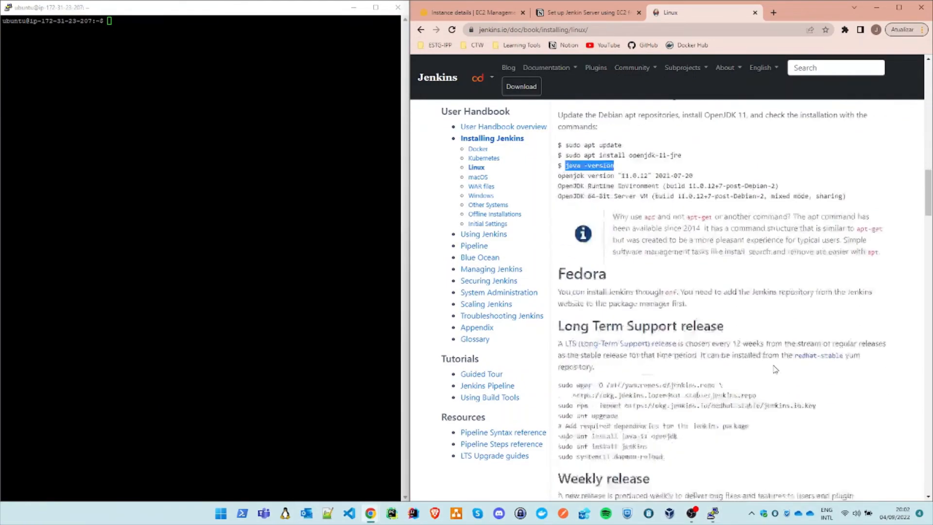
scroll(775, 370, "down", 4)
scroll(719, 342, "up", 12)
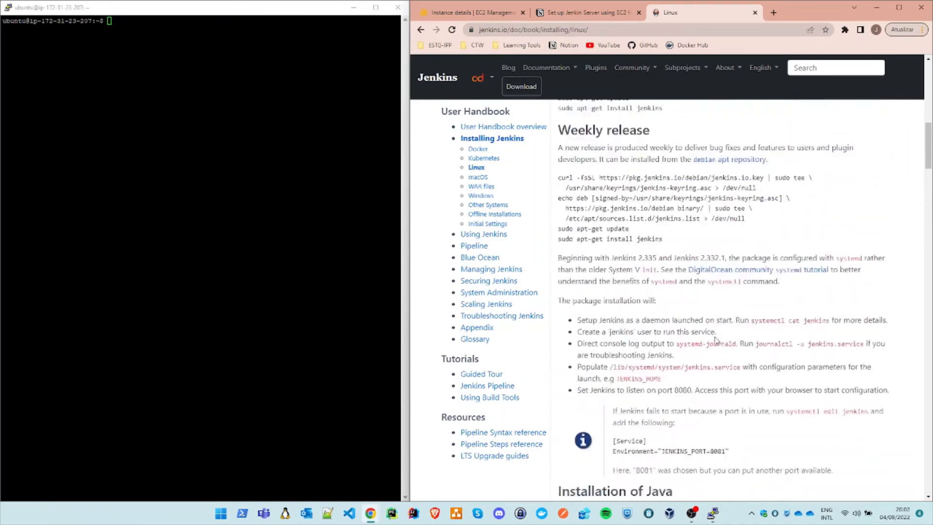
scroll(677, 236, "up", 7)
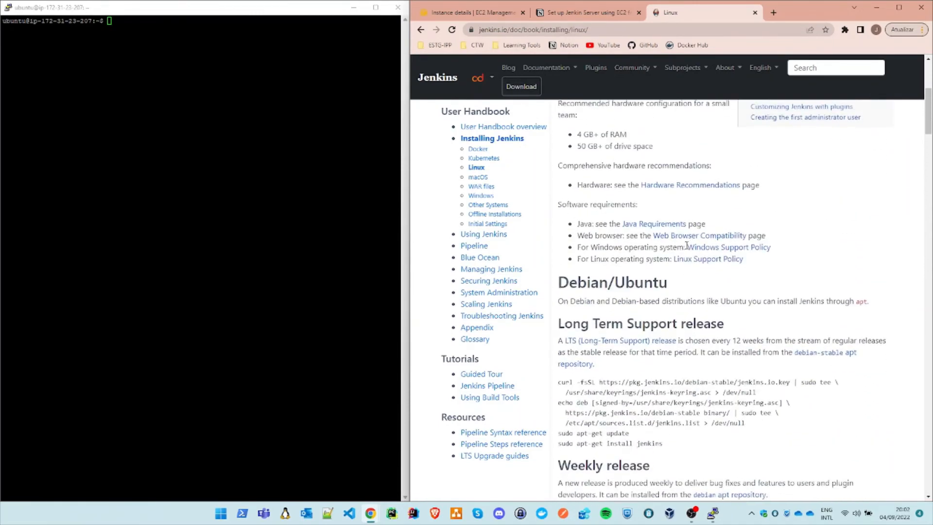
scroll(616, 239, "down", 2)
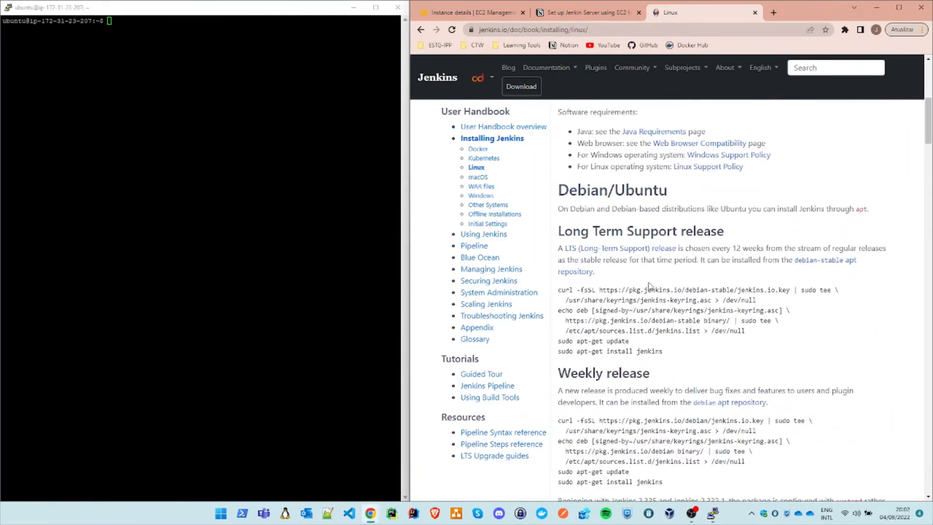
scroll(646, 289, "down", 1)
scroll(634, 203, "up", 2)
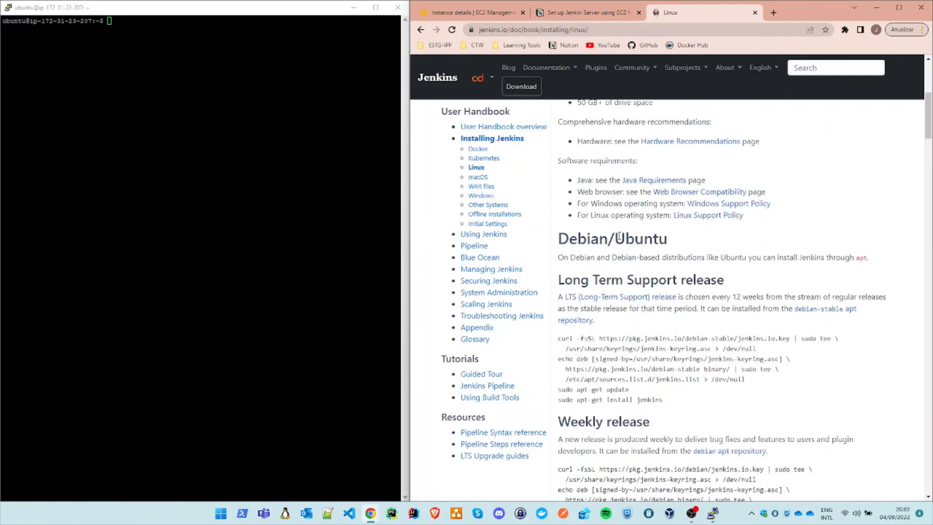
double_click(620, 239)
scroll(655, 263, "down", 2)
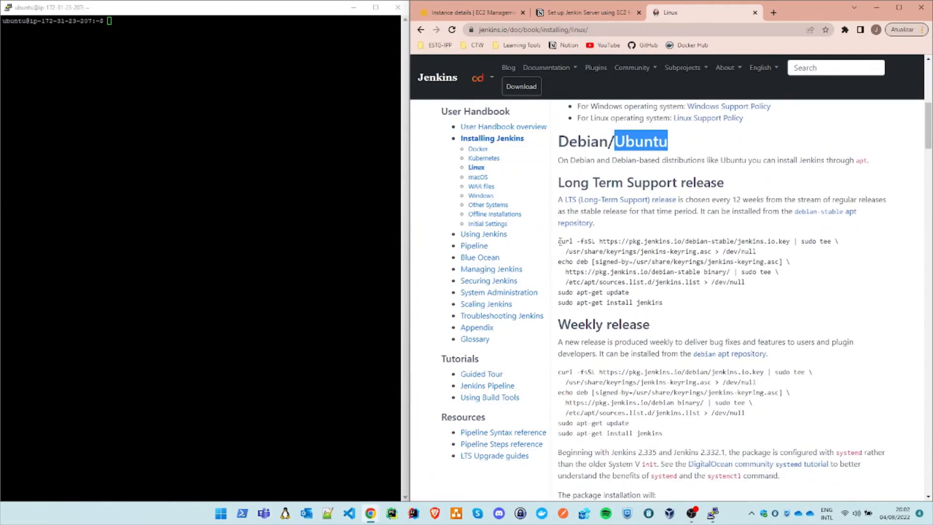
left_click_drag(559, 241, 753, 255)
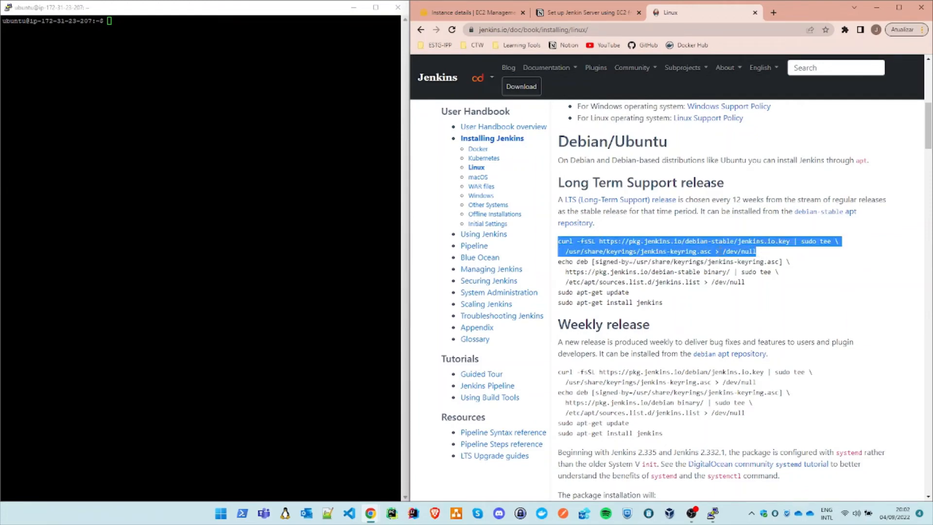
right_click(732, 253)
left_click(676, 260)
Step: Paste and run the copied curl command in the Ubuntu server's terminal to save the Jenkins keyring
left_click(207, 178)
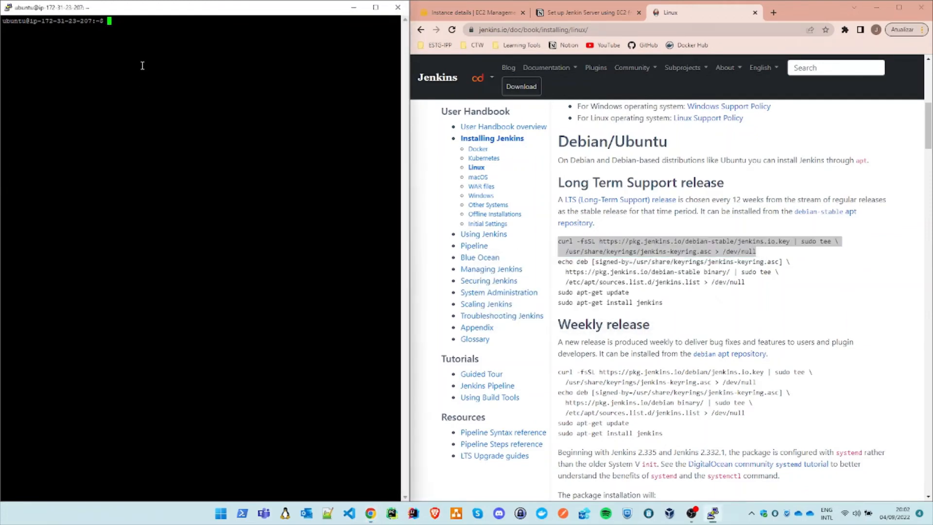
right_click(123, 29)
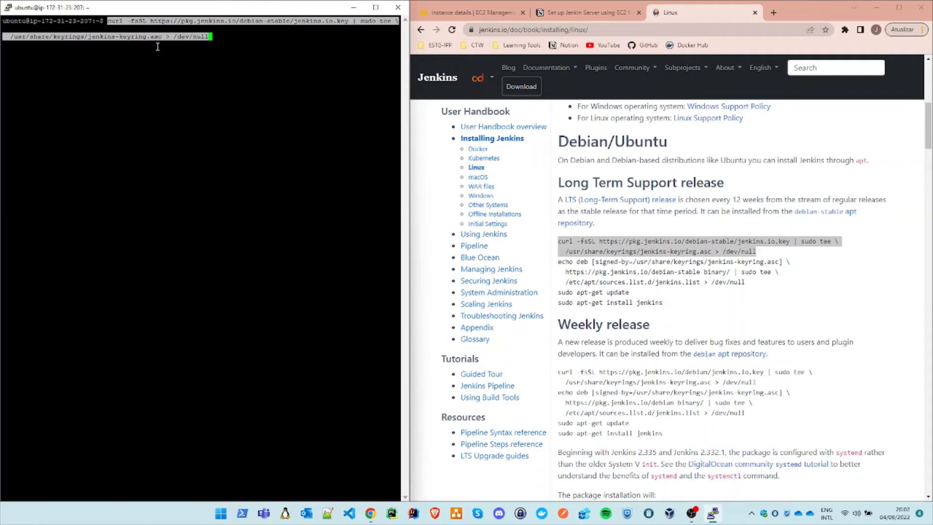
key("Return")
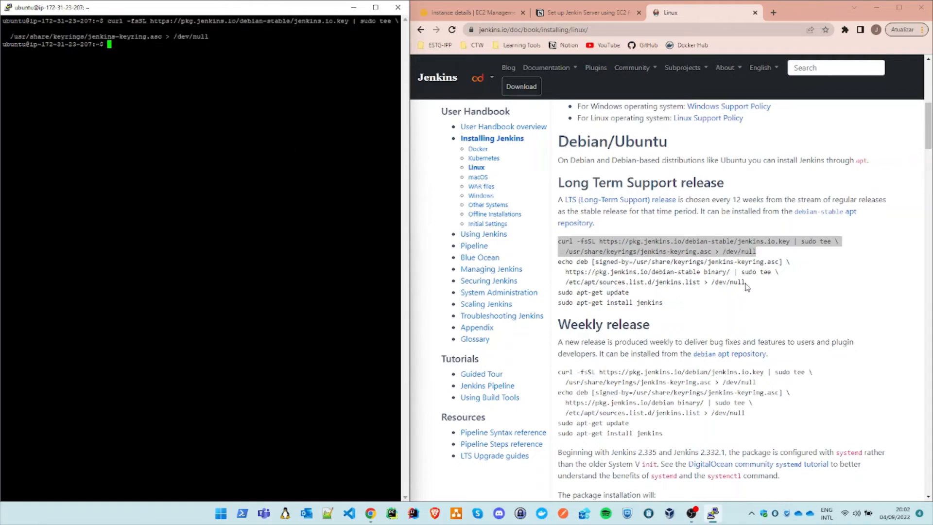
Step: Copy the three-line echo deb command from the guide's Long Term Support release section and run it in the terminal
left_click_drag(559, 262, 773, 284)
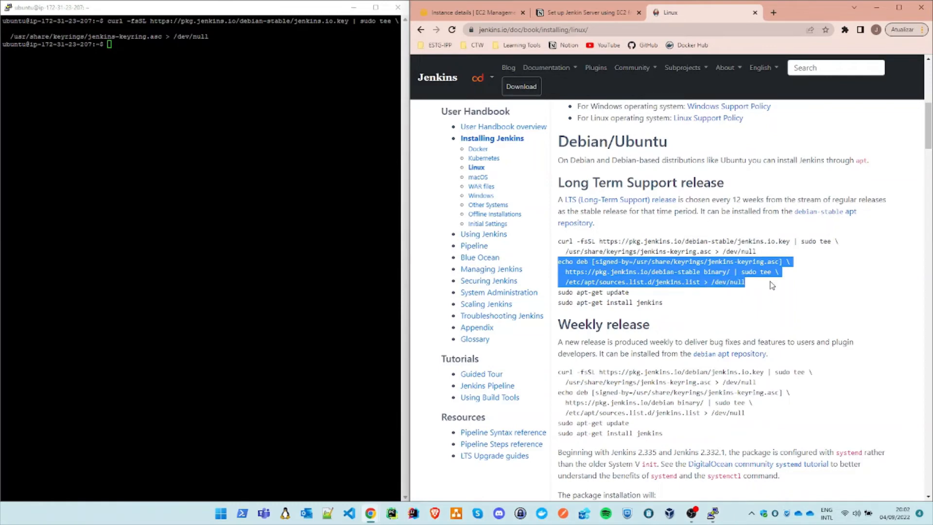
right_click(645, 273)
left_click(669, 279)
right_click(178, 118)
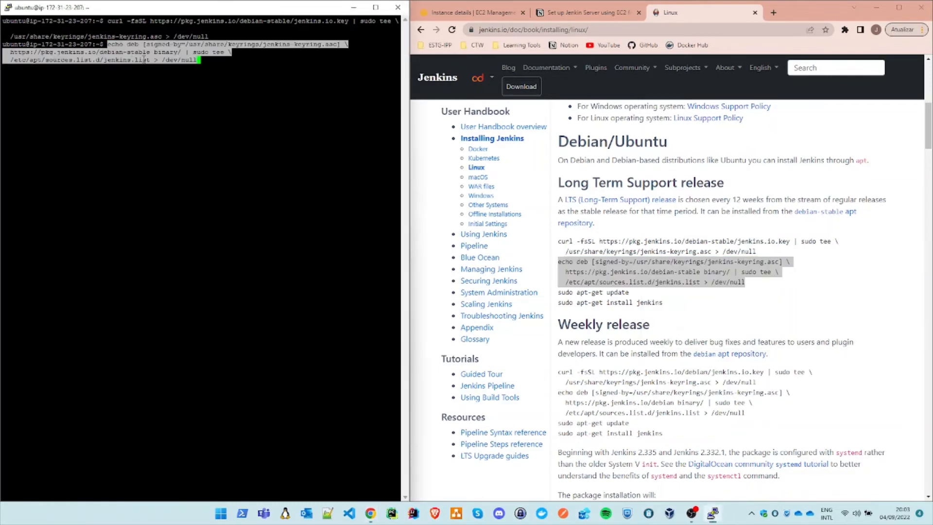
key("Return")
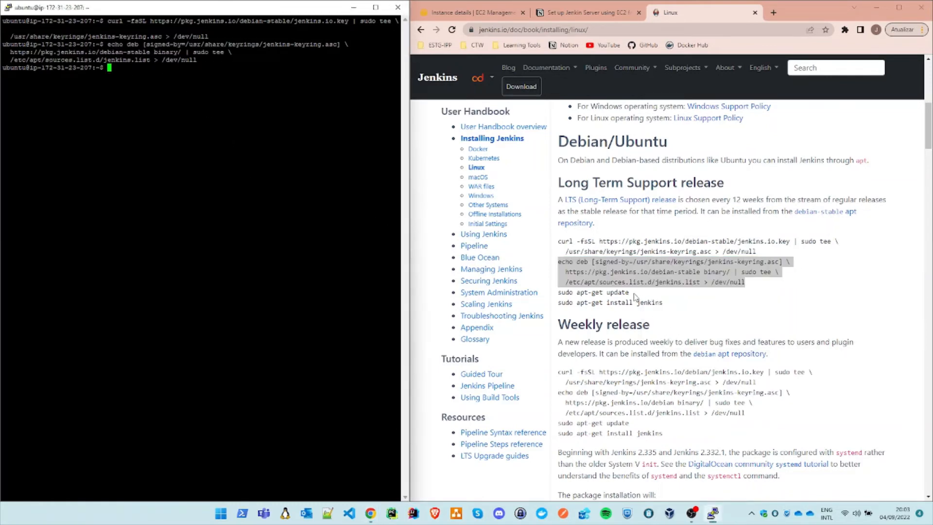
Step: Try to copy sudo apt-get update from the Long Term Support release section and run it in the terminal
left_click_drag(629, 293, 558, 298)
right_click(569, 293)
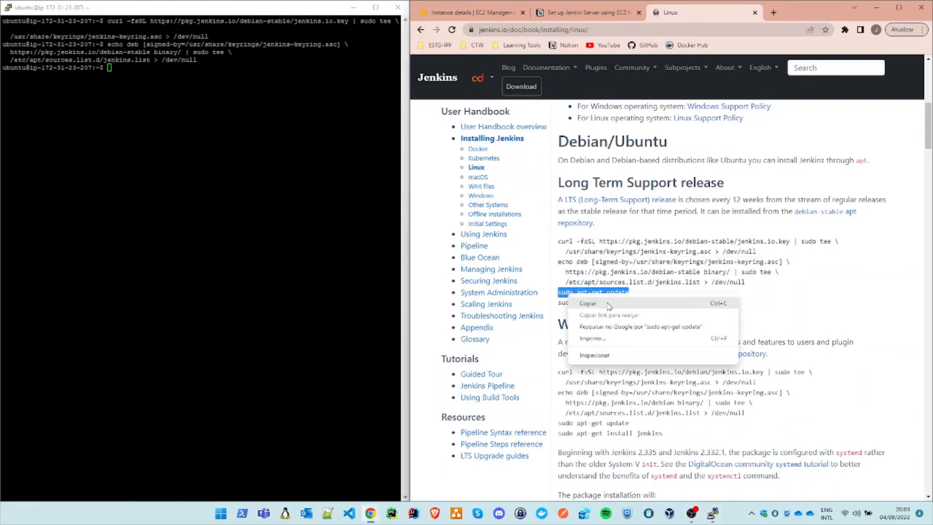
left_click(608, 305)
double_click(331, 184)
left_click(200, 87)
right_click(138, 74)
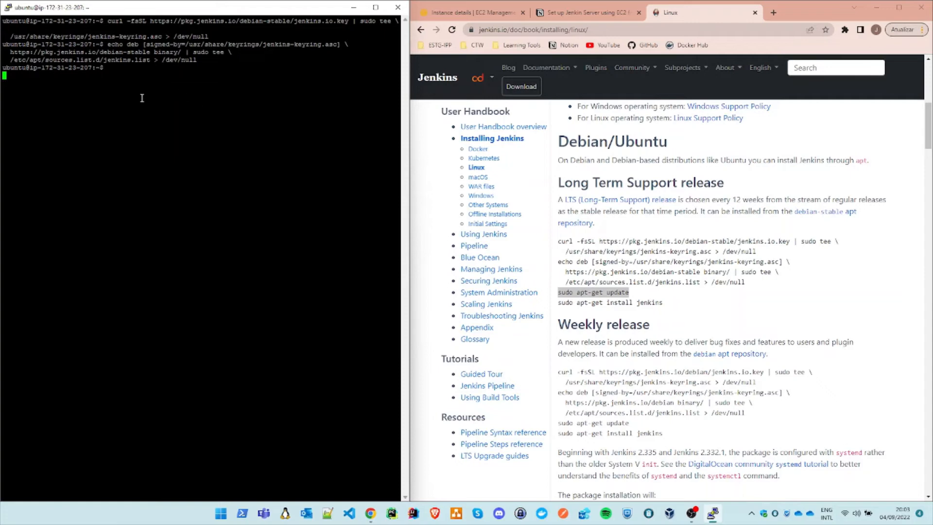
right_click(98, 76)
key("Return")
right_click(129, 88)
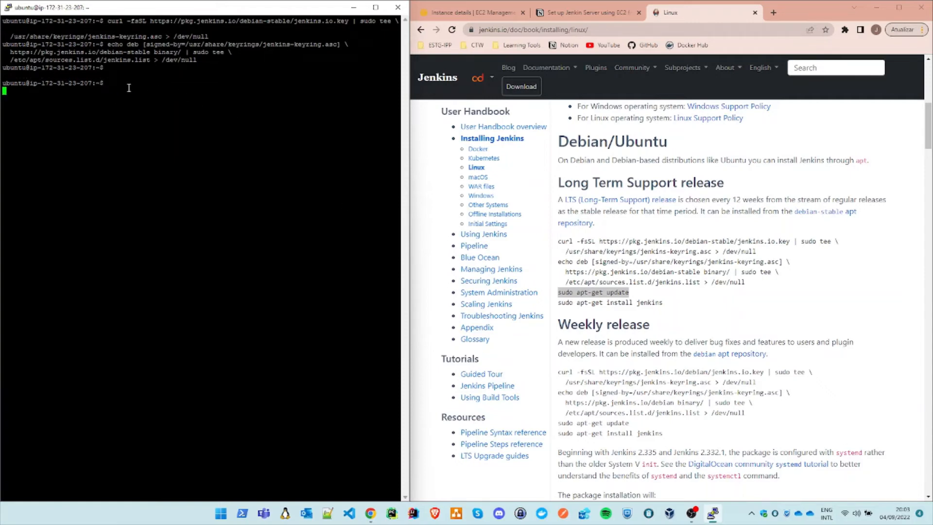
Step: Copy the sudo apt-get update command from the guide again and run it in the terminal
left_click(614, 294)
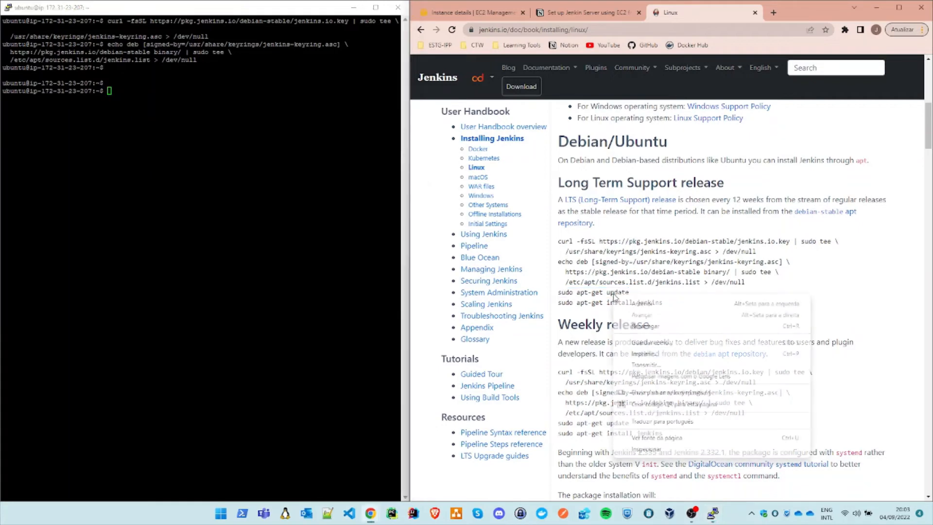
left_click_drag(548, 298, 560, 294)
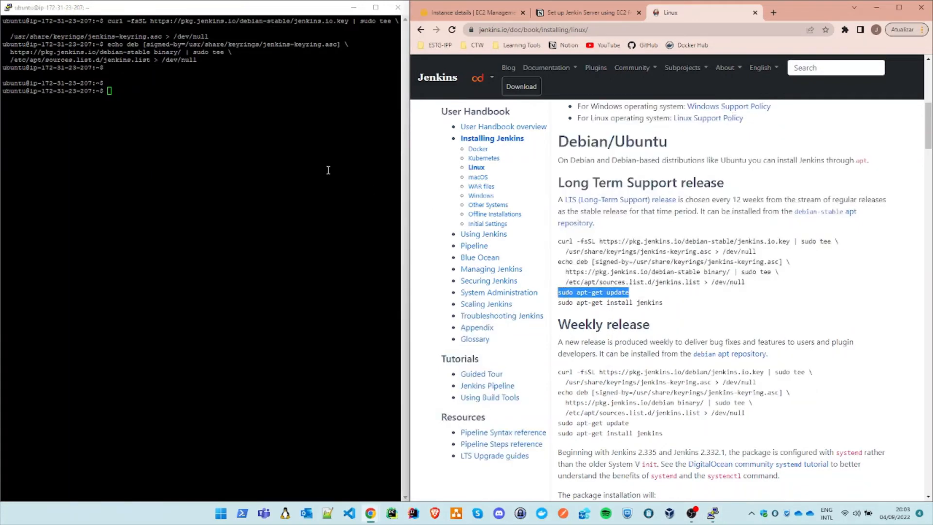
left_click(260, 141)
right_click(190, 105)
key("Return")
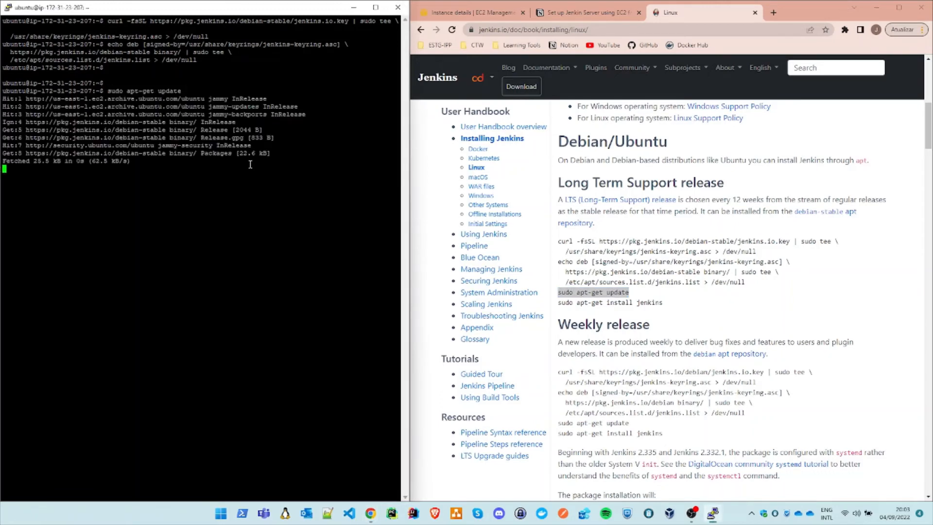
Step: Copy the sudo apt-get install jenkins command from the guide's Long Term Support release section
left_click_drag(664, 303, 557, 302)
right_click(557, 302)
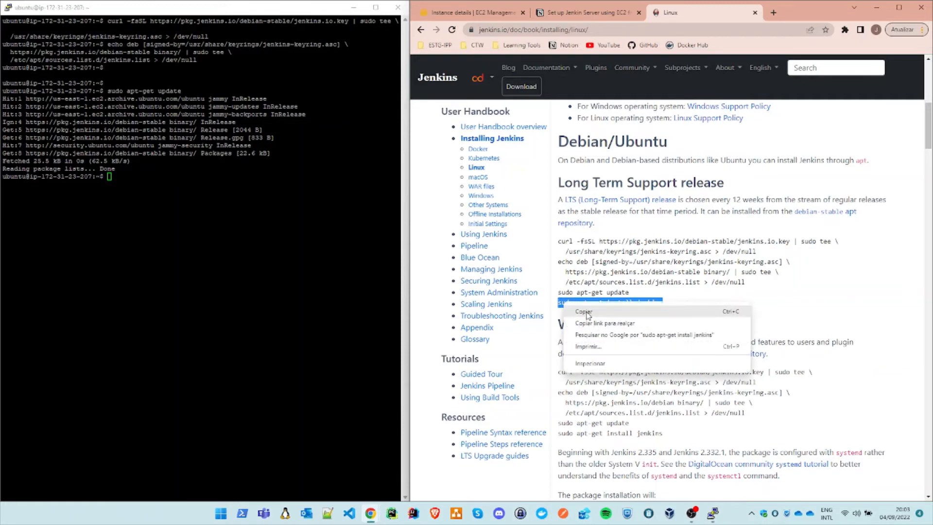
left_click(574, 319)
Step: Run the copied sudo apt-get install jenkins command in the terminal and answer Y to continue the installation
left_click(146, 183)
right_click(144, 183)
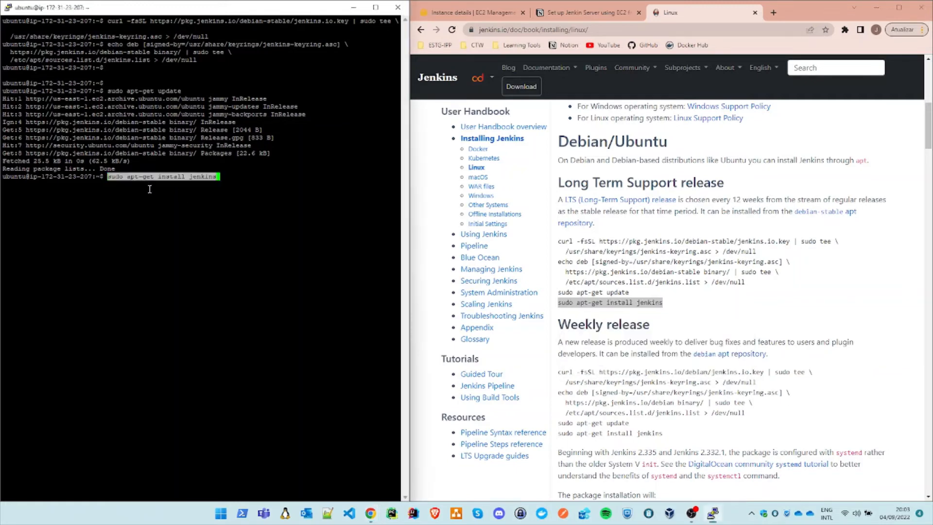
key("Return")
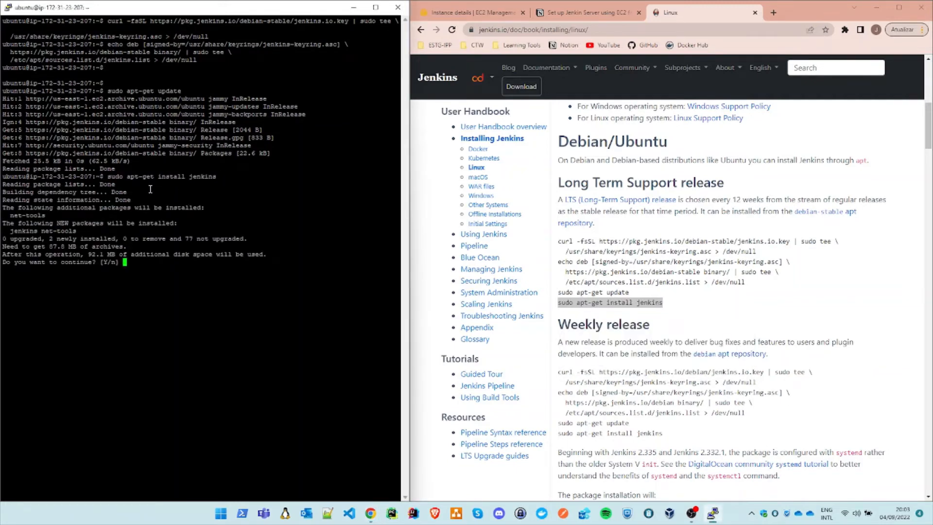
key("Caps_Lock")
type("Y")
key("Return")
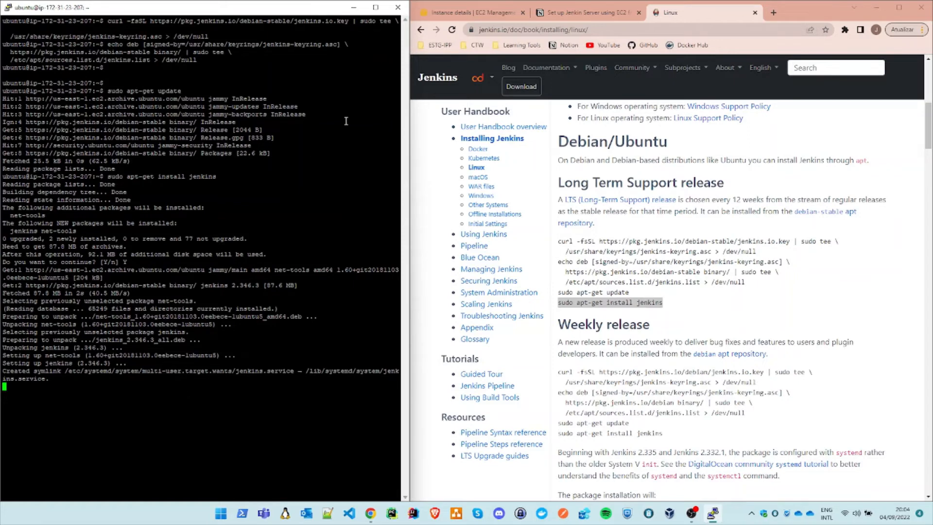
Step: Bring up the EC2 instance's details page in the browser, and clear the terminal's output once the Jenkins installation finishes
left_click(467, 13)
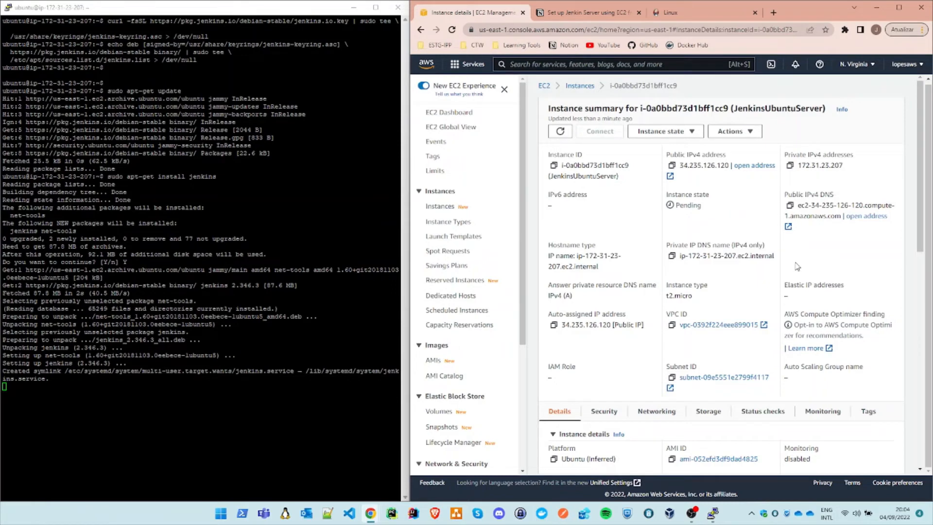
left_click(115, 439)
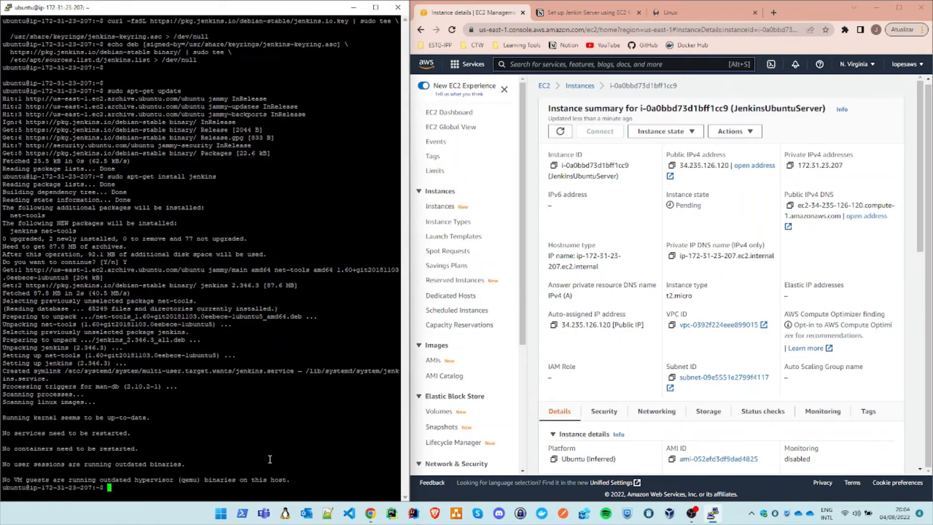
type("clear")
key("Return")
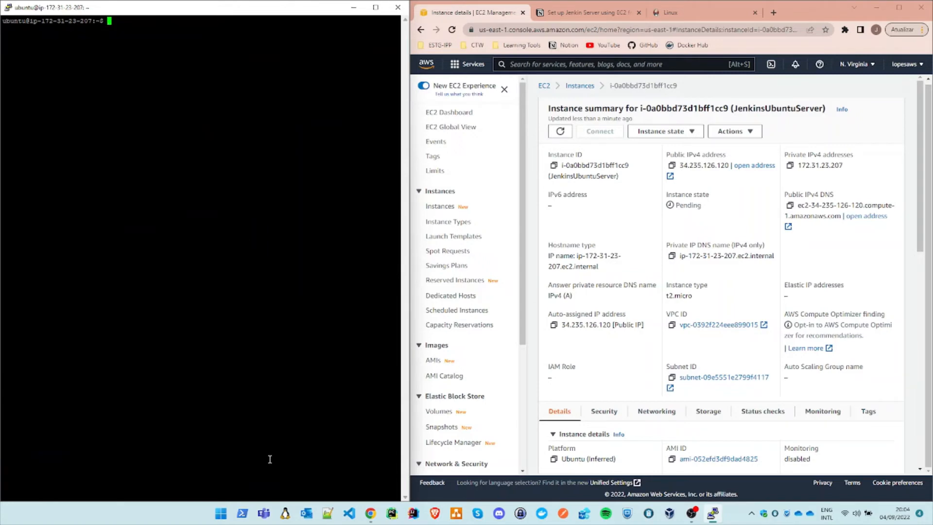
Step: Copy the JenkinsUbuntuServer instance's Public IPv4 DNS from its instance summary
left_click(789, 229)
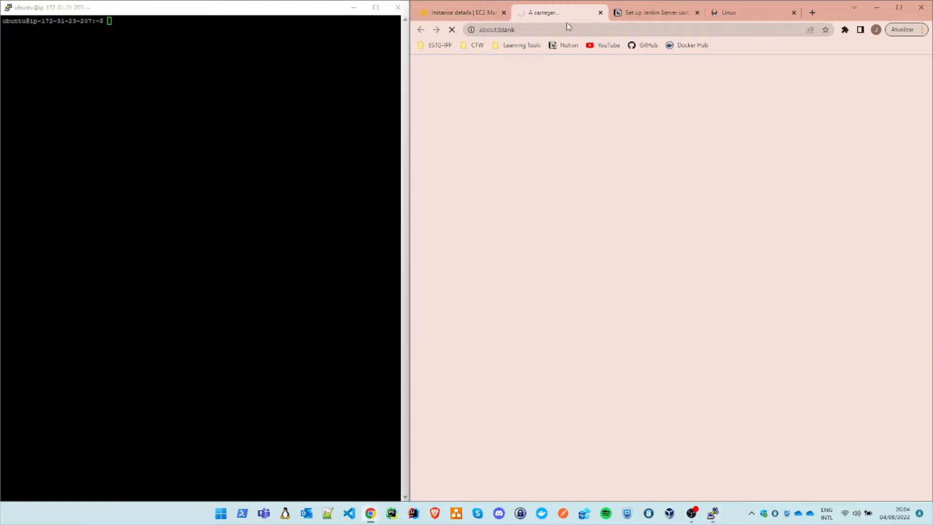
left_click(601, 13)
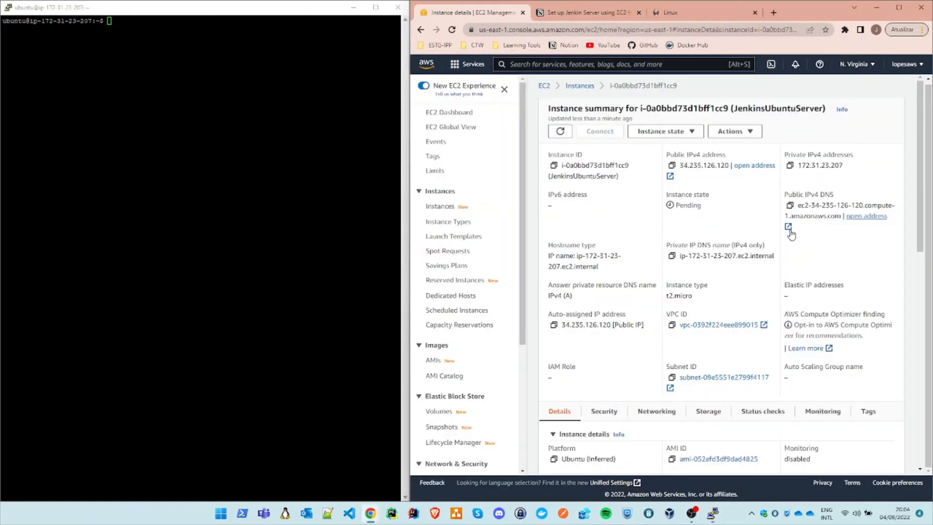
left_click(790, 205)
left_click(737, 16)
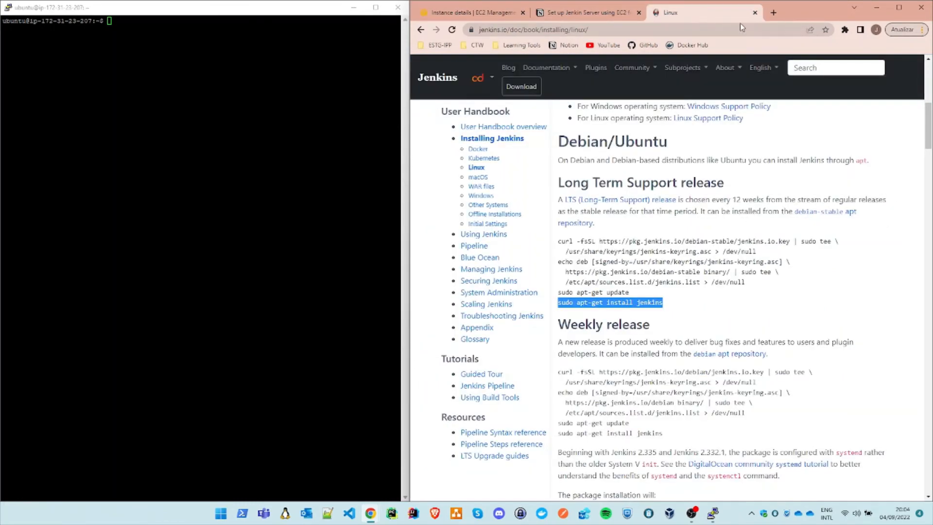
left_click(774, 12)
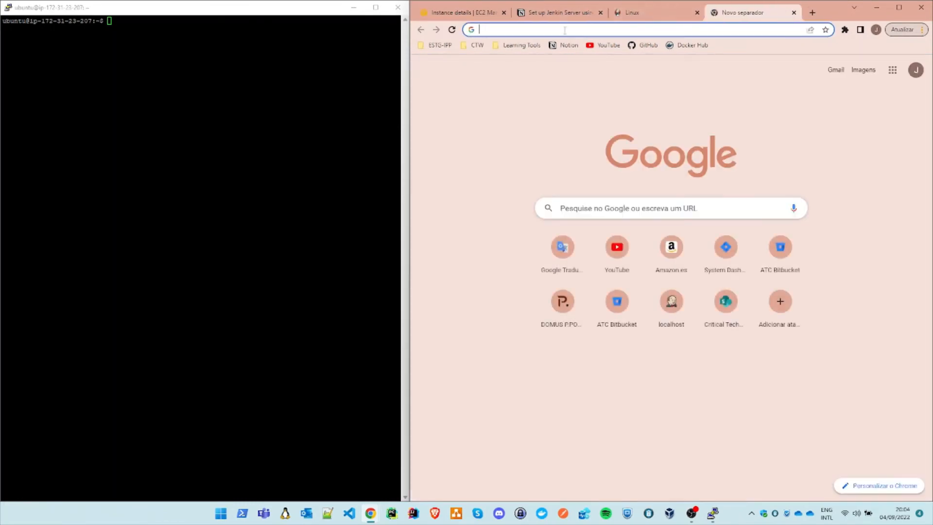
type("h")
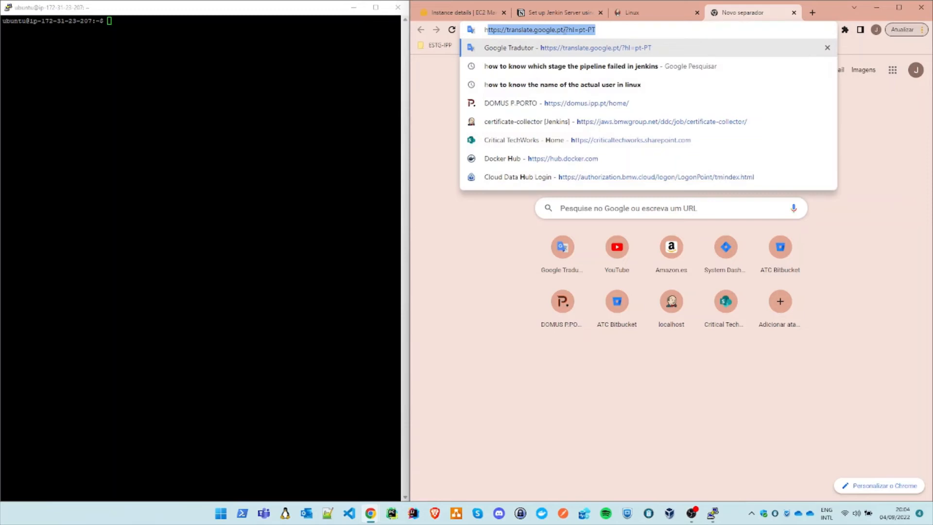
type("ttp")
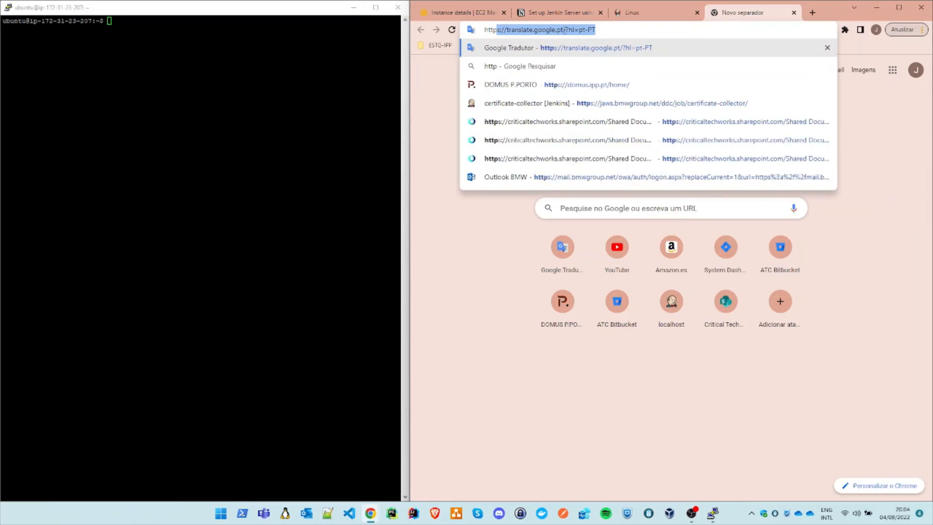
type("://")
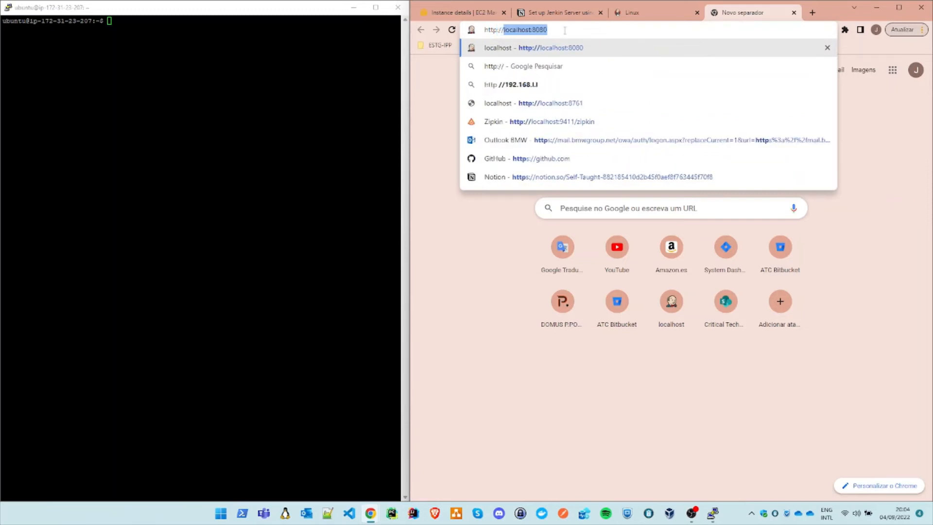
key("BackSpace")
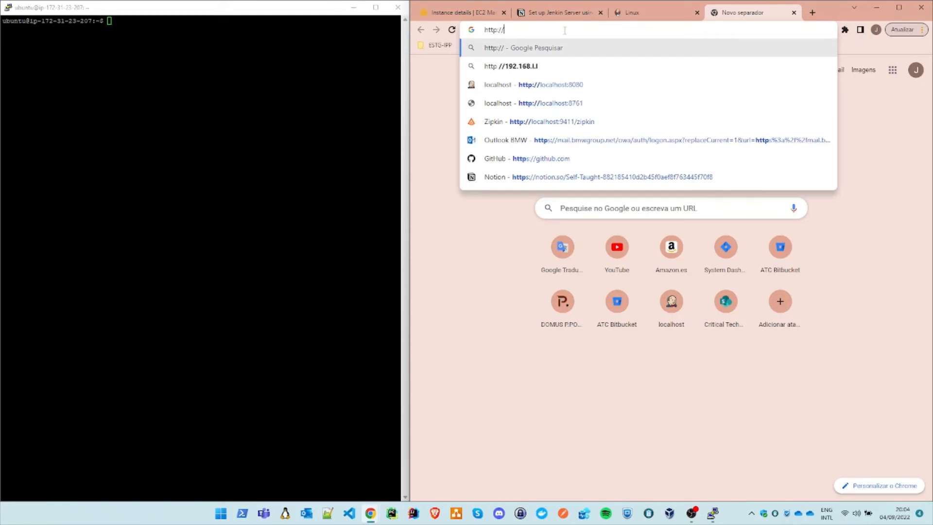
right_click(529, 30)
left_click(522, 31)
key("ctrl+v")
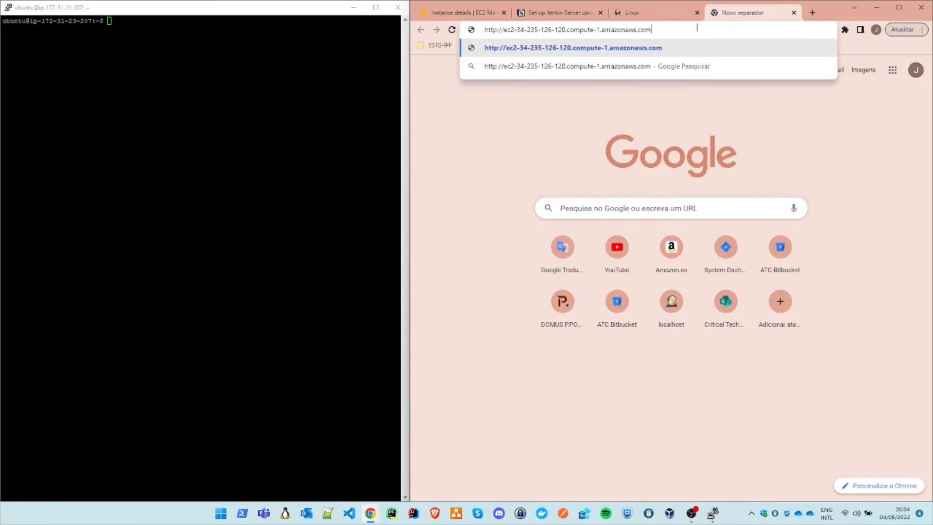
type(":8080")
key("Return")
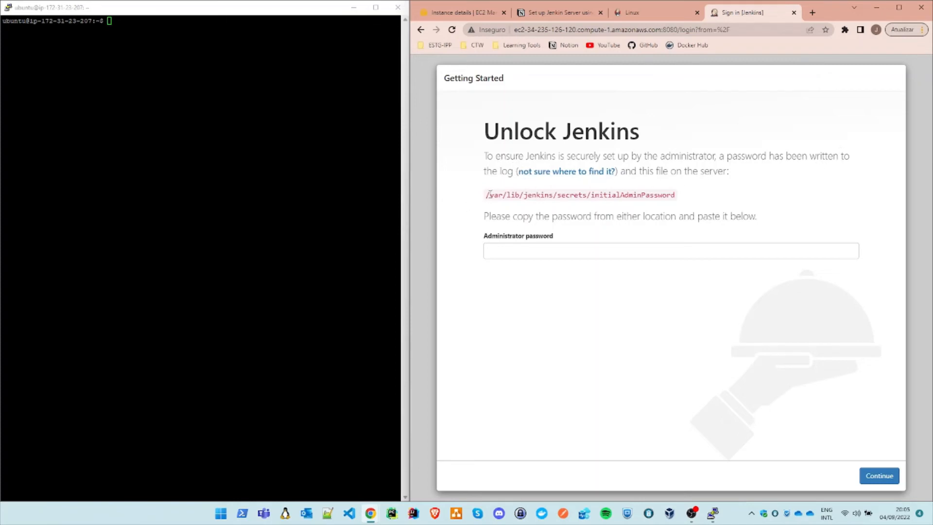
Step: Copy the path /var/lib/jenkins/secrets/initialAdminPassword from the Unlock Jenkins page
left_click_drag(487, 195, 688, 199)
right_click(665, 197)
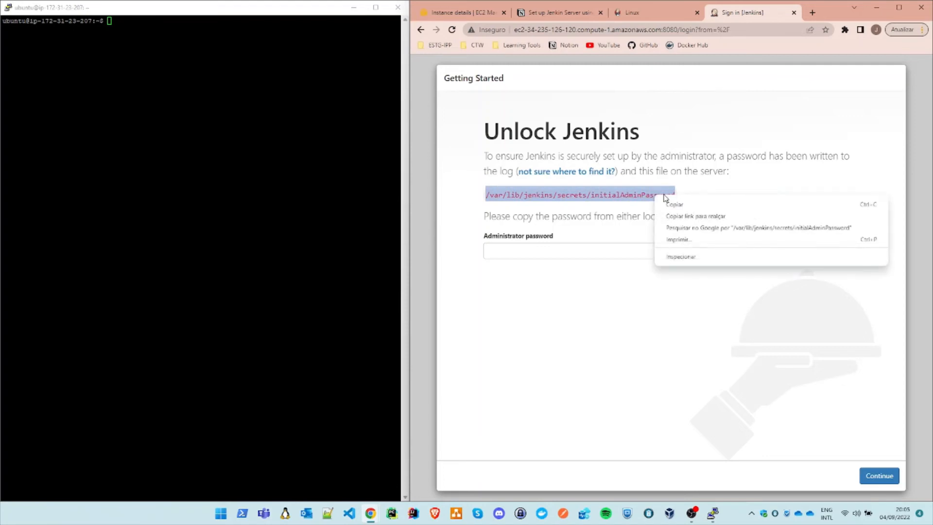
left_click(691, 204)
Step: Try to print the initialAdminPassword file in the terminal with cat and the copied path as the ubuntu user
left_click(183, 200)
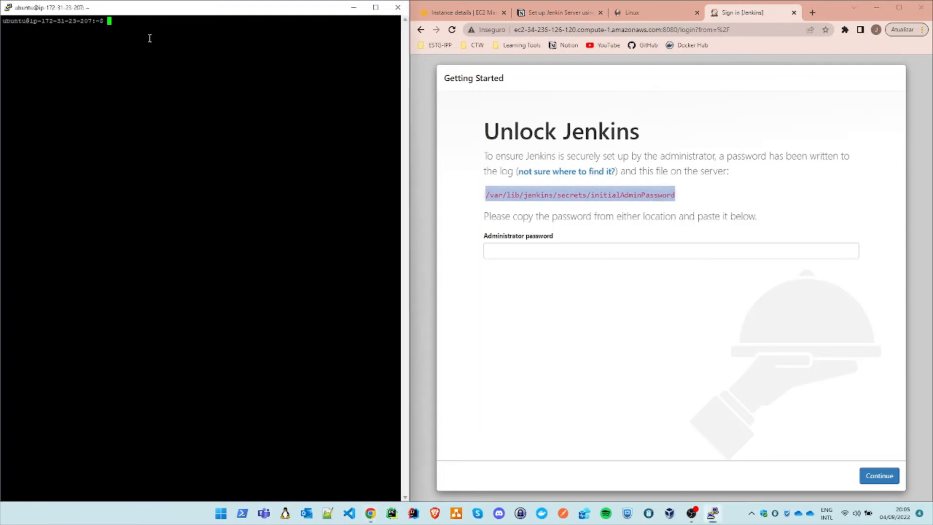
type("cat")
right_click(136, 23)
key("Return")
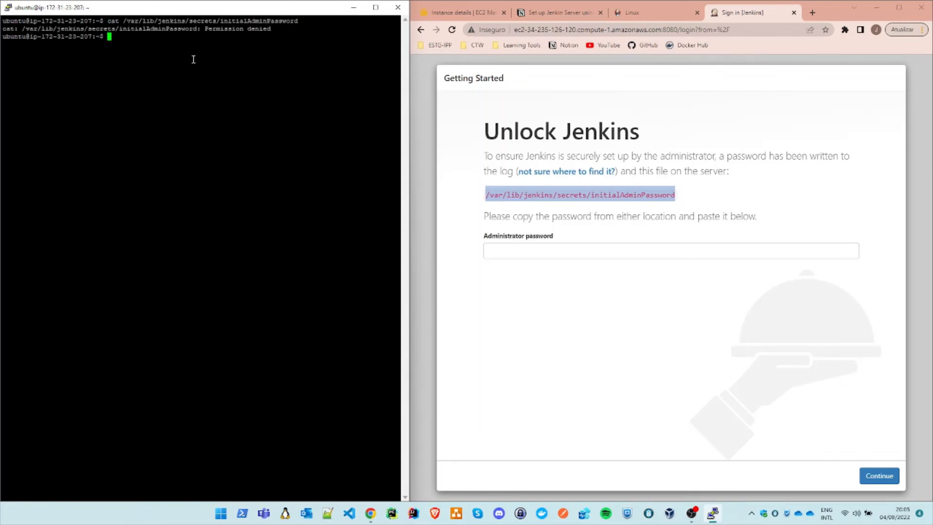
Step: Switch to the root user with sudo su and print /var/lib/jenkins/secrets/initialAdminPassword with cat
type("sudo su")
key("Return")
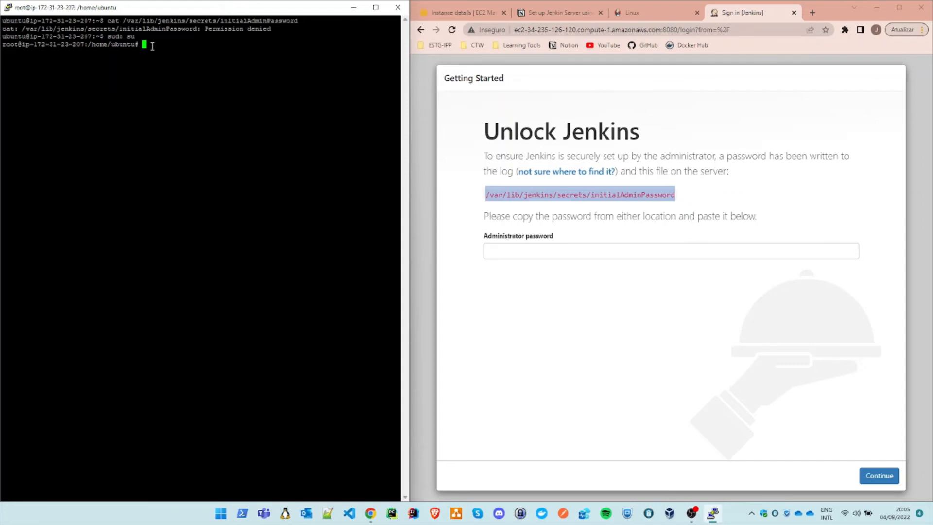
type("cat")
right_click(172, 45)
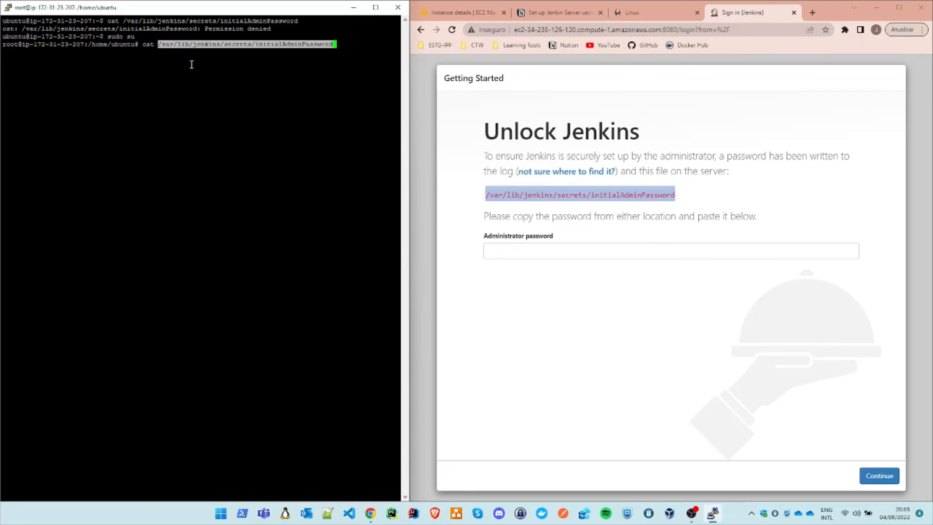
key("Return")
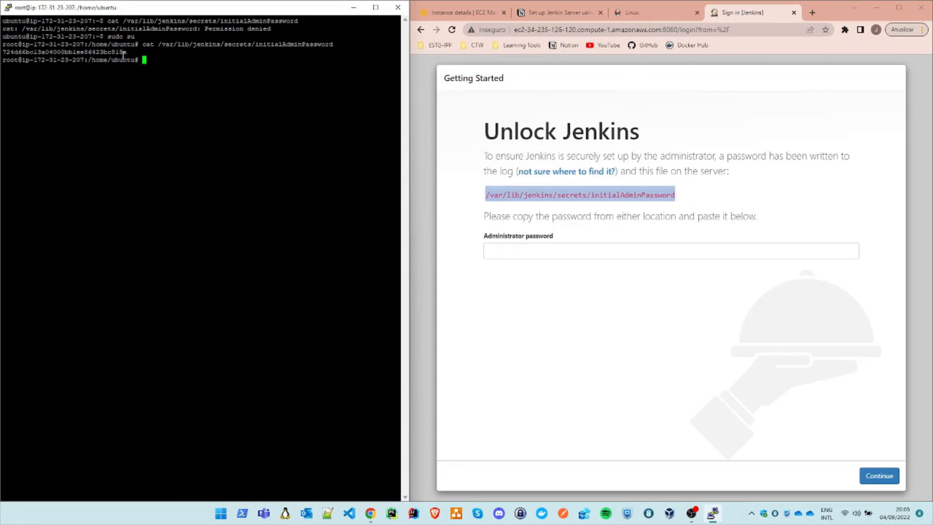
Step: Copy the initial admin password from the terminal into the Administrator password field and unlock Jenkins
left_click_drag(126, 53, 4, 55)
right_click(27, 60)
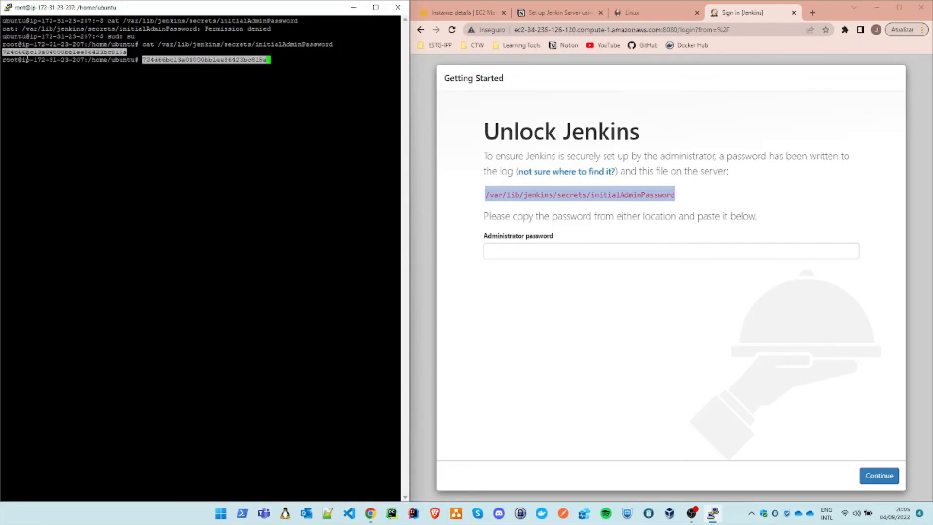
left_click(211, 147)
left_click(608, 252)
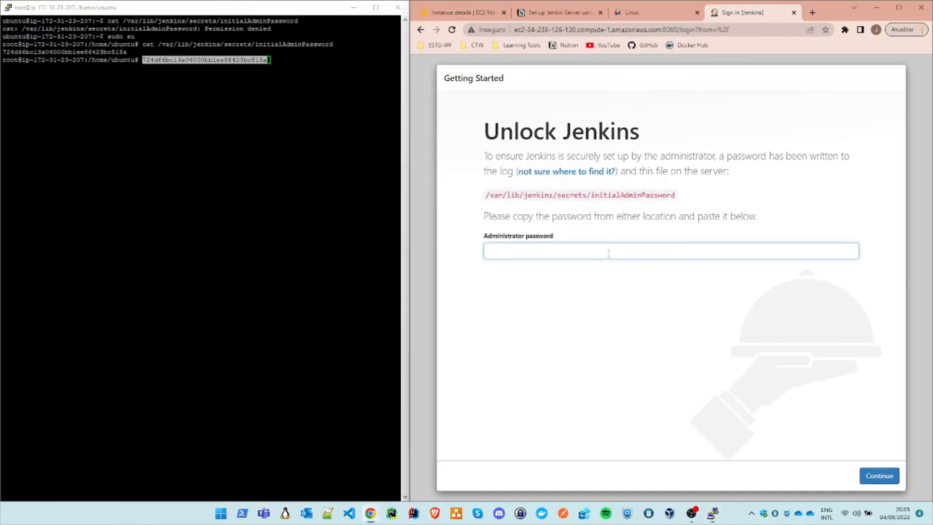
key("ctrl+v")
left_click(873, 476)
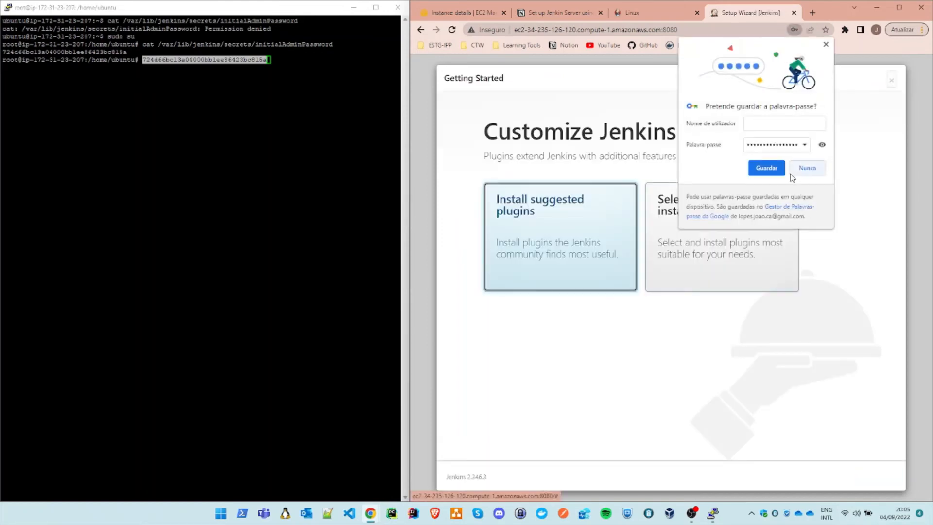
Step: Decline saving the password in the browser and install the suggested Jenkins plugins
left_click(794, 171)
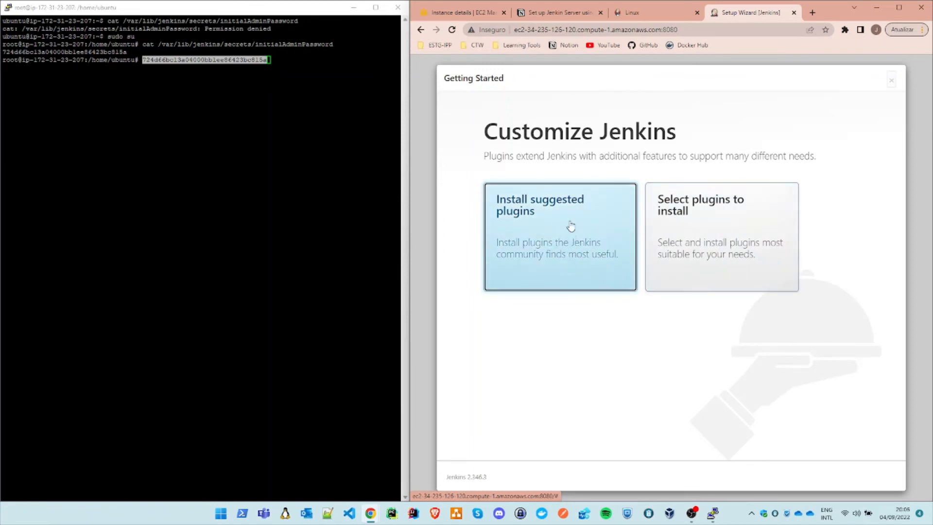
left_click(581, 259)
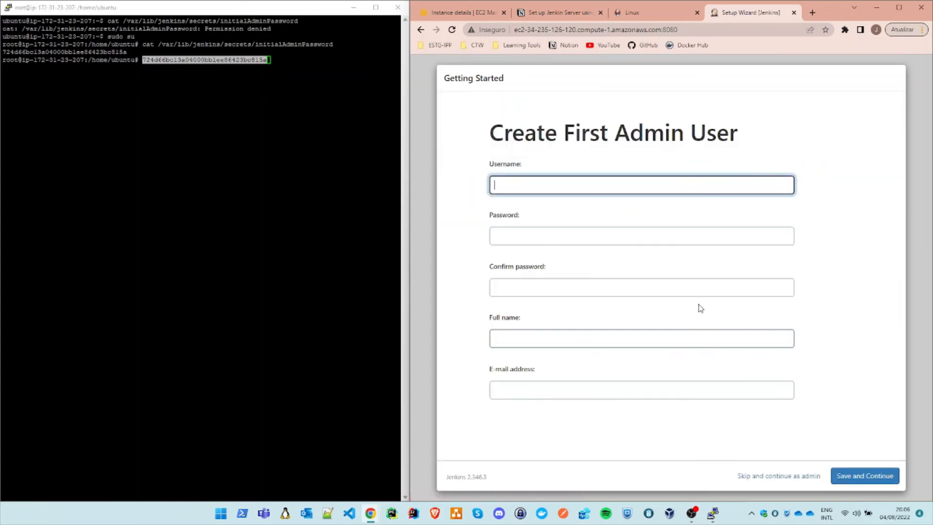
Step: Enter jenkins as the first admin user's username and fill in the password and its confirmation
type("jen")
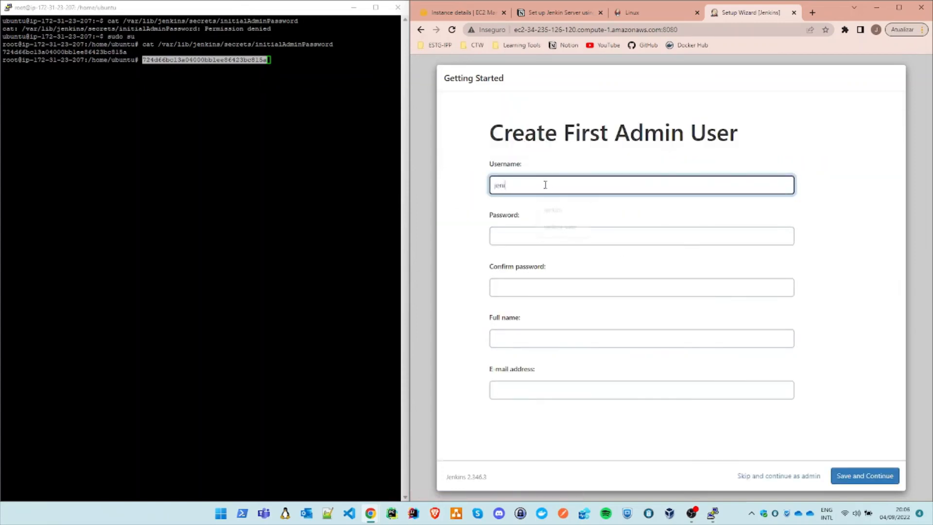
type("i")
key("BackSpace")
key("Tab")
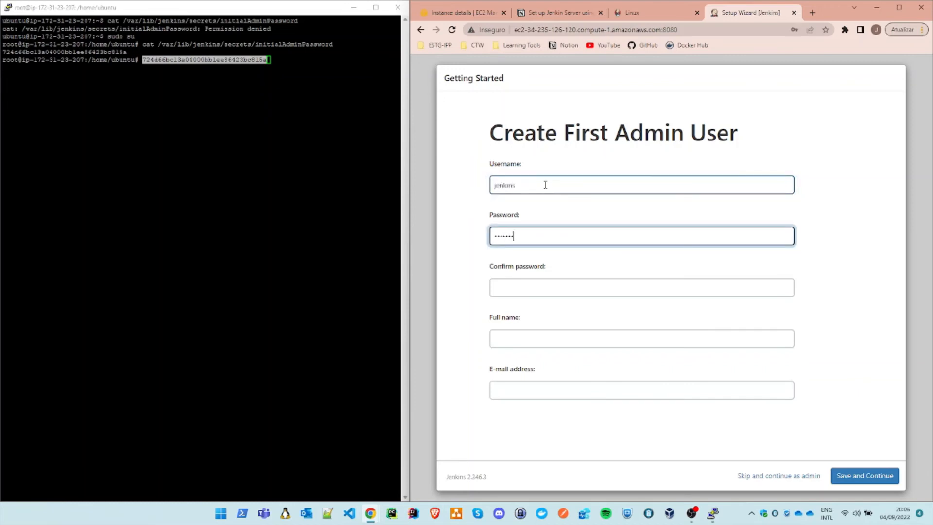
left_click(518, 285)
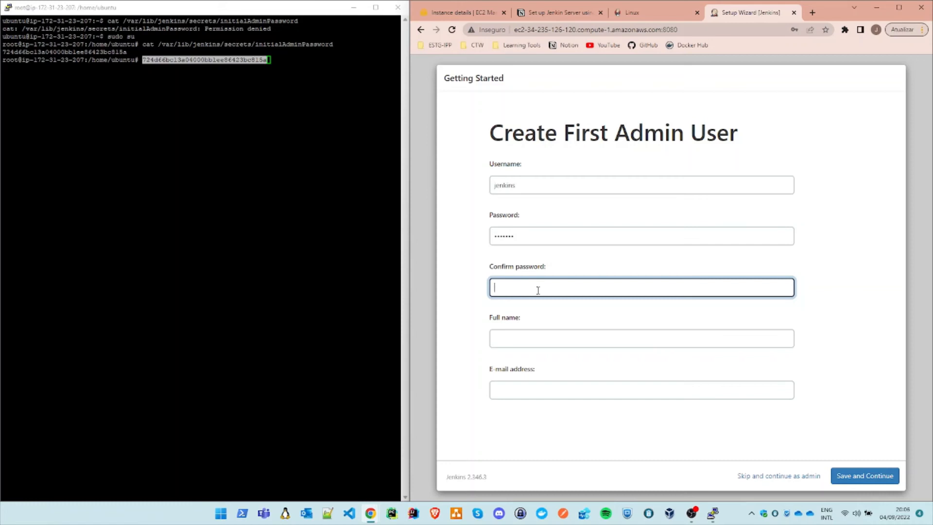
Step: Set the admin user's full name to jenkins, fill in the e-mail address, and save the user
left_click(532, 338)
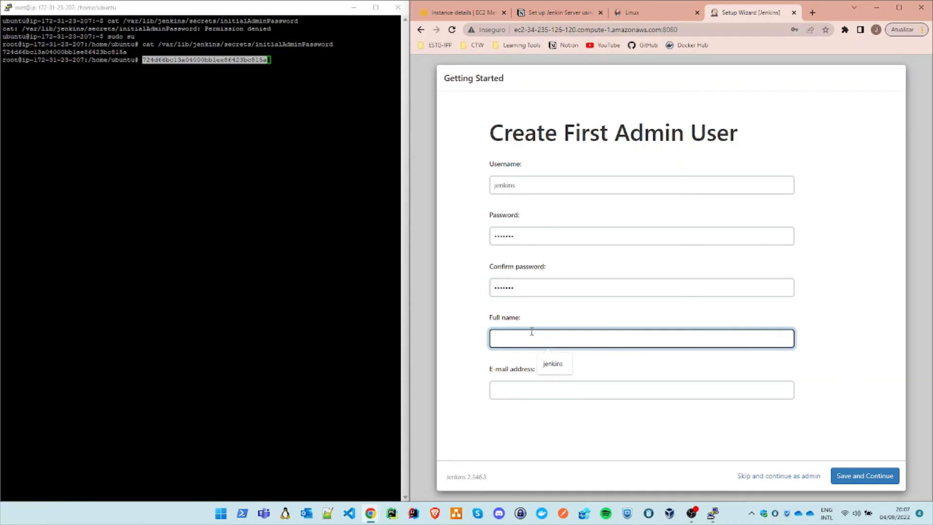
type("jenkins")
left_click(553, 392)
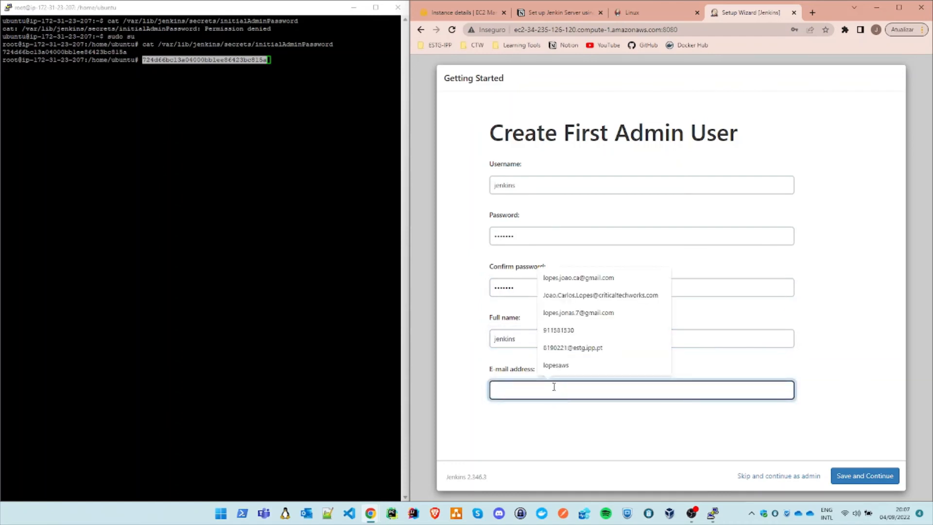
left_click(554, 366)
type("@")
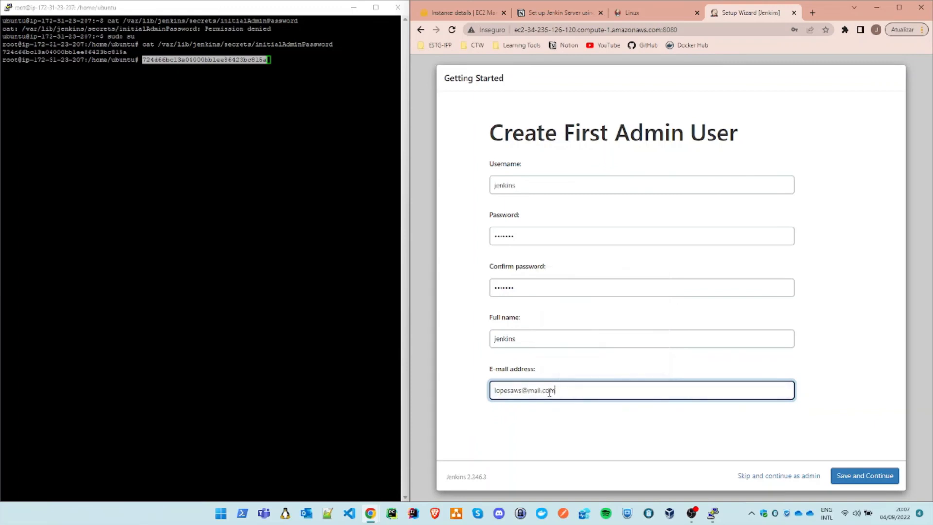
type("mail.com")
left_click(856, 476)
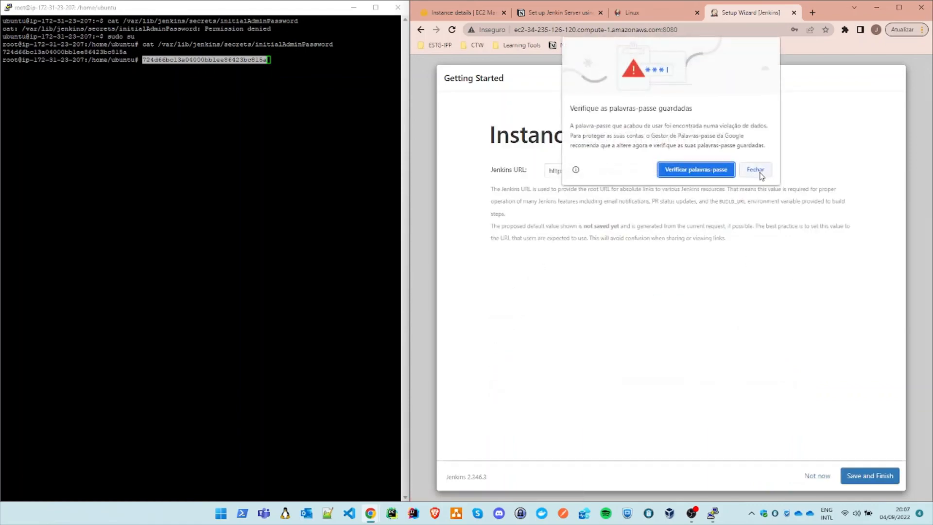
Step: Dismiss the browser's password prompts, then save the proposed Jenkins URL and finish the setup to reach the dashboard
left_click(760, 174)
left_click(817, 170)
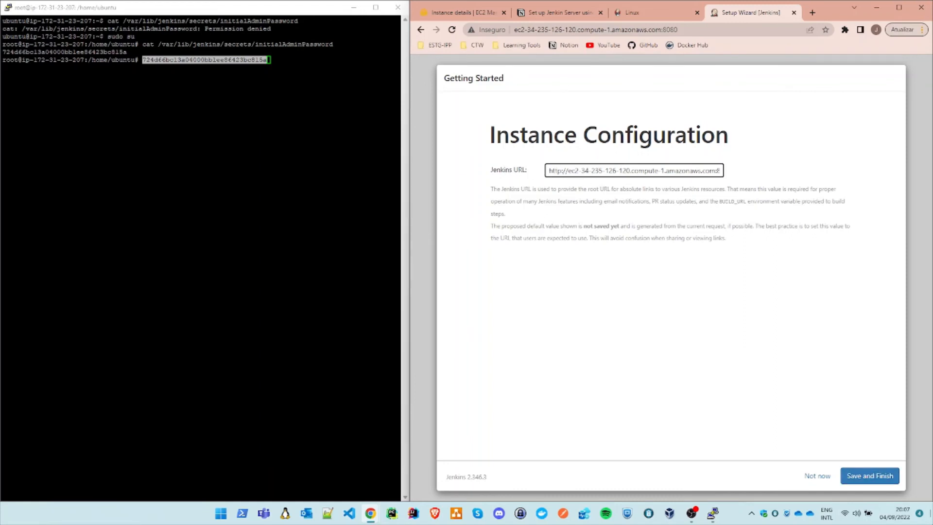
left_click(859, 480)
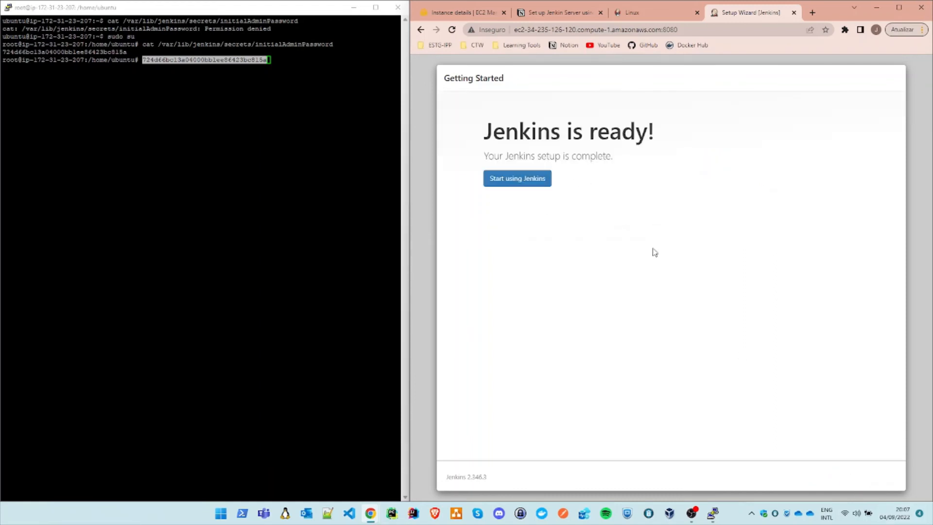
left_click(531, 180)
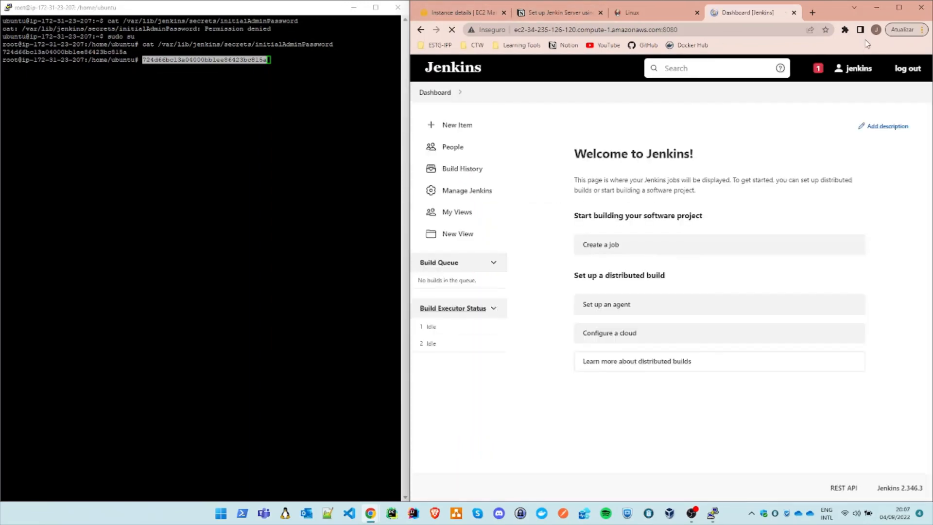
Step: Maximize the browser window and view the Manage Jenkins page, returning to the dashboard
left_click(899, 8)
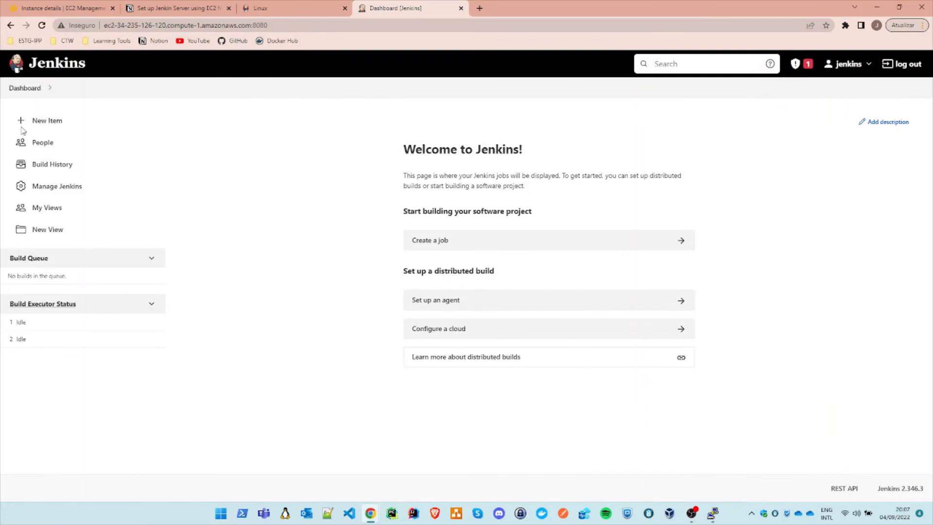
left_click(51, 186)
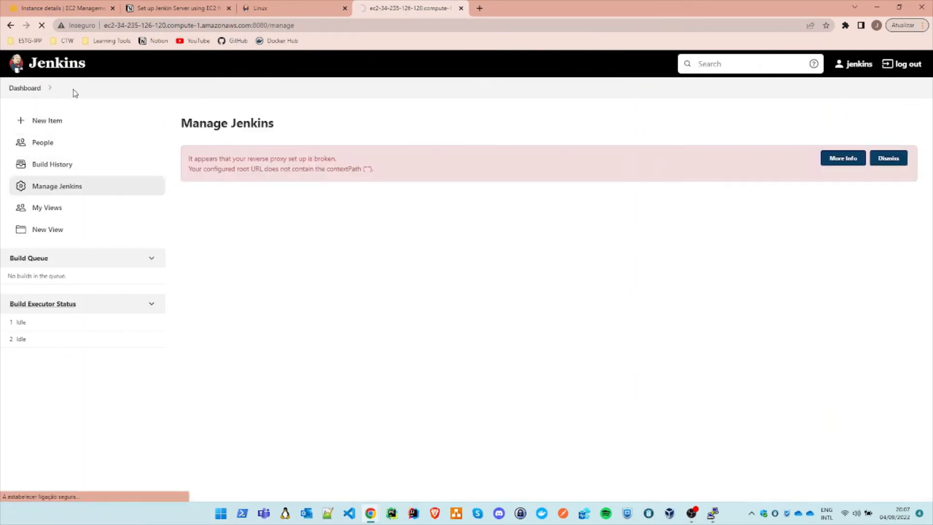
left_click(61, 68)
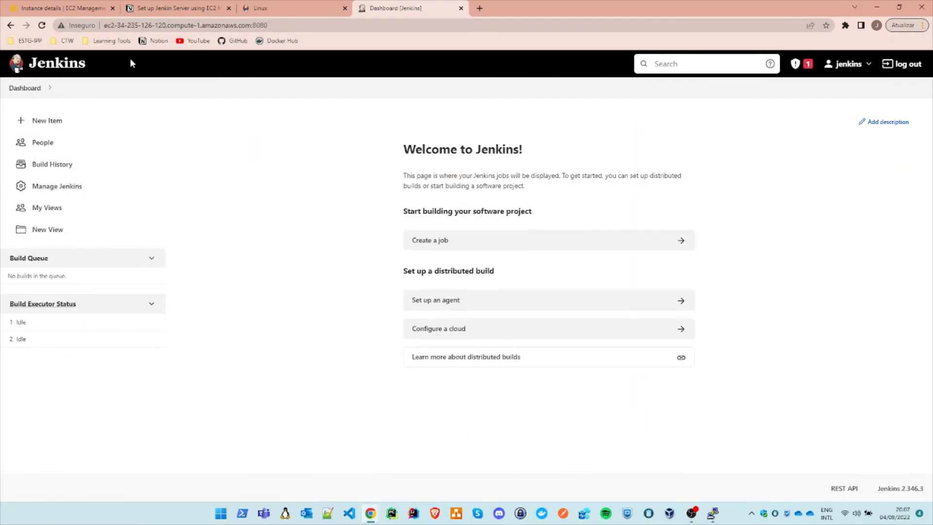
left_click_drag(106, 25, 251, 27)
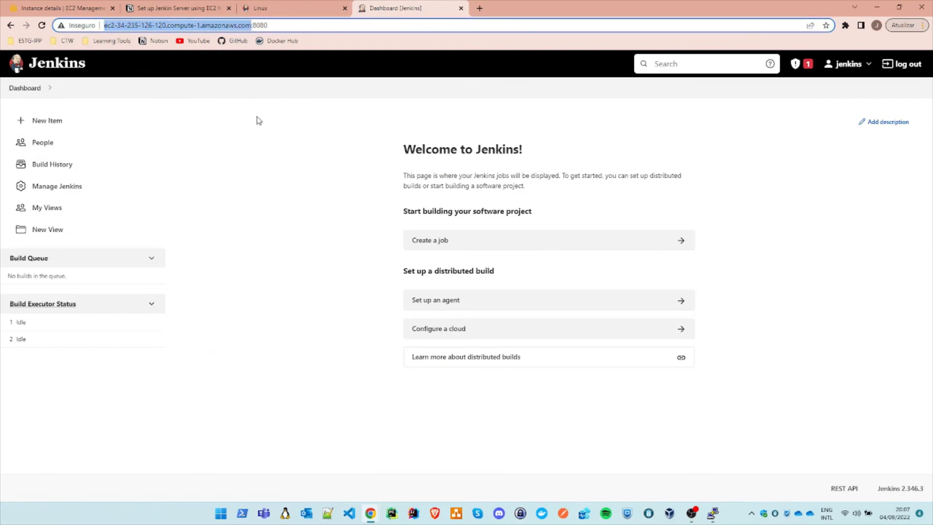
left_click(117, 28)
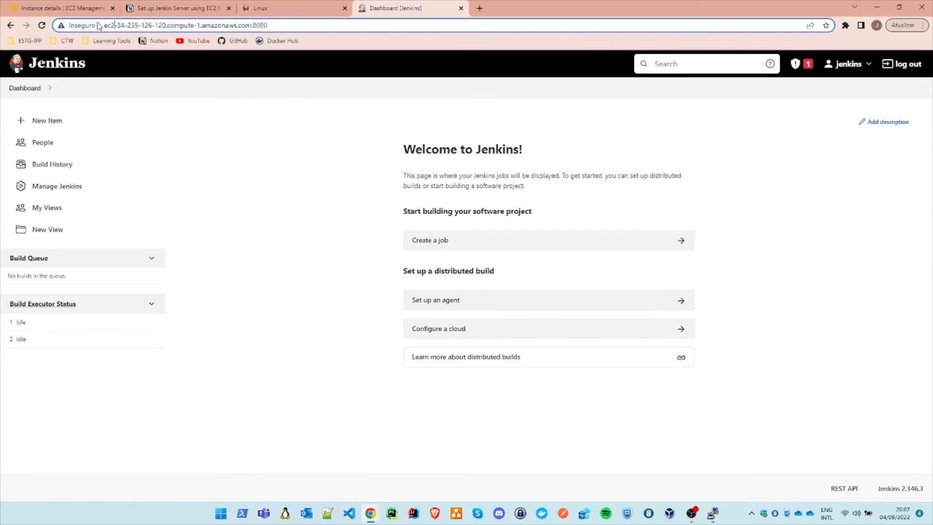
left_click_drag(107, 25, 248, 26)
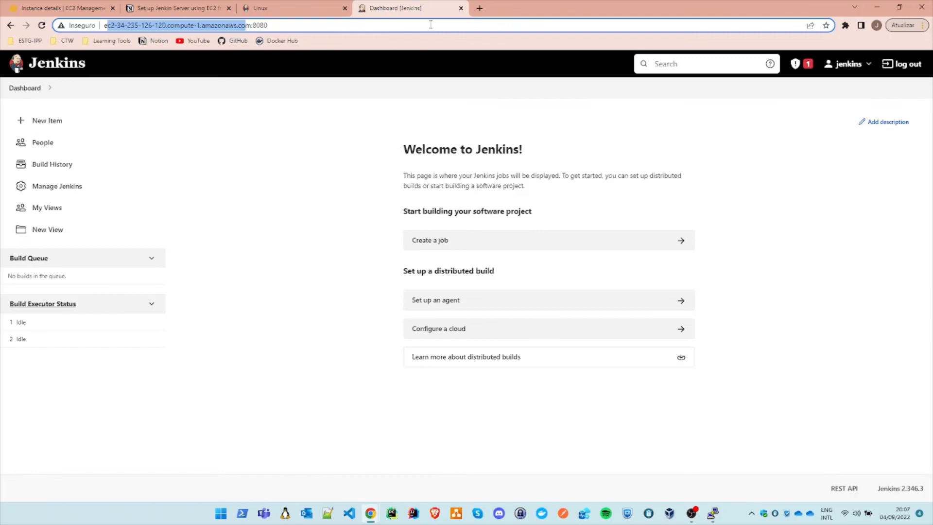
Step: View the EC2 instance's details in the AWS console and highlight the public DNS host name in the Jenkins dashboard's address
left_click(302, 9)
left_click(92, 11)
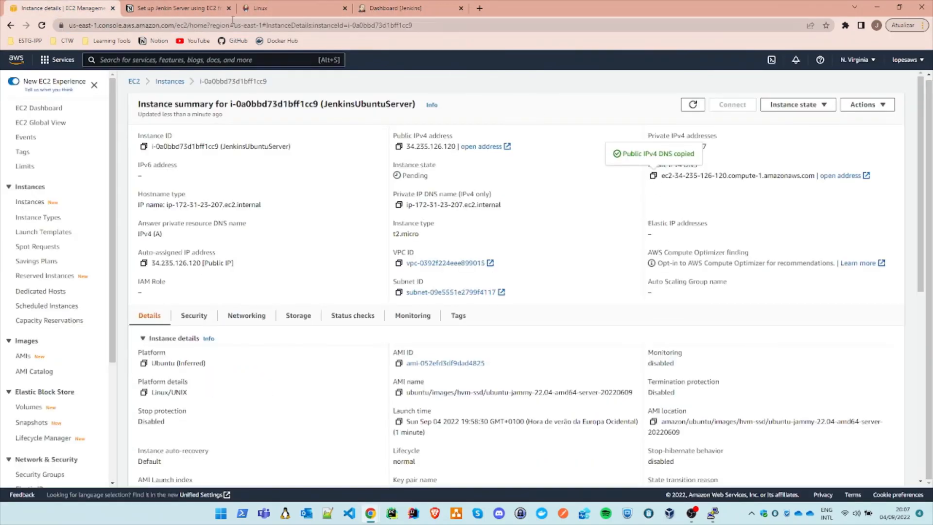
left_click(424, 8)
left_click(180, 25)
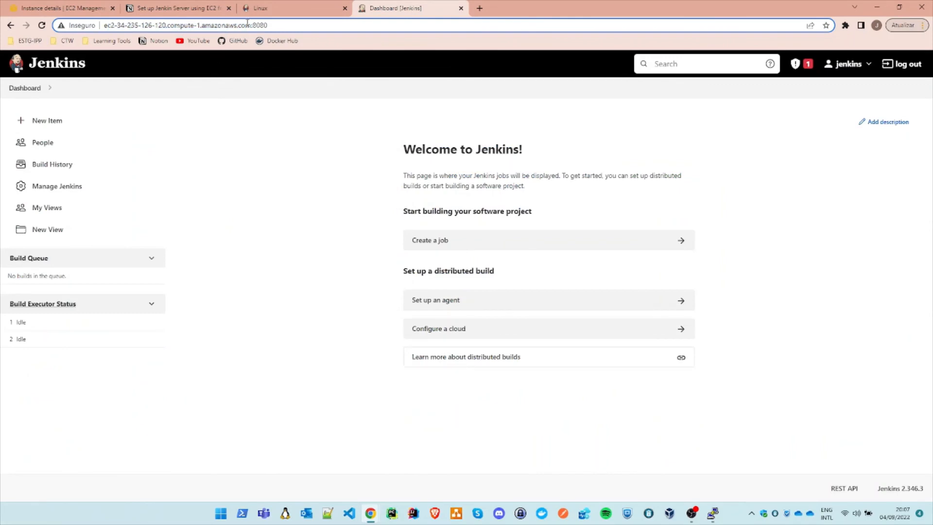
left_click_drag(251, 25, 103, 26)
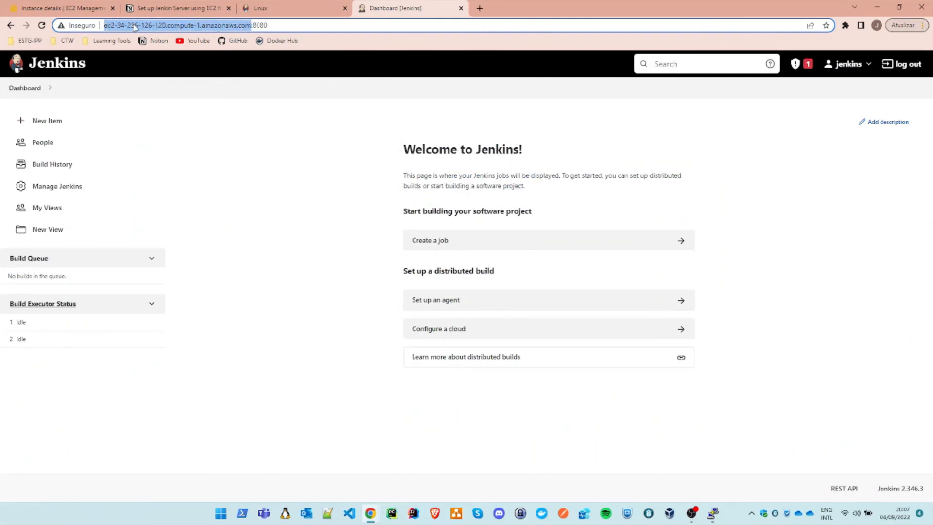
Step: View the server's terminal session, minimize it, and highlight the host name before port 8080 in the Jenkins address again
left_click(721, 520)
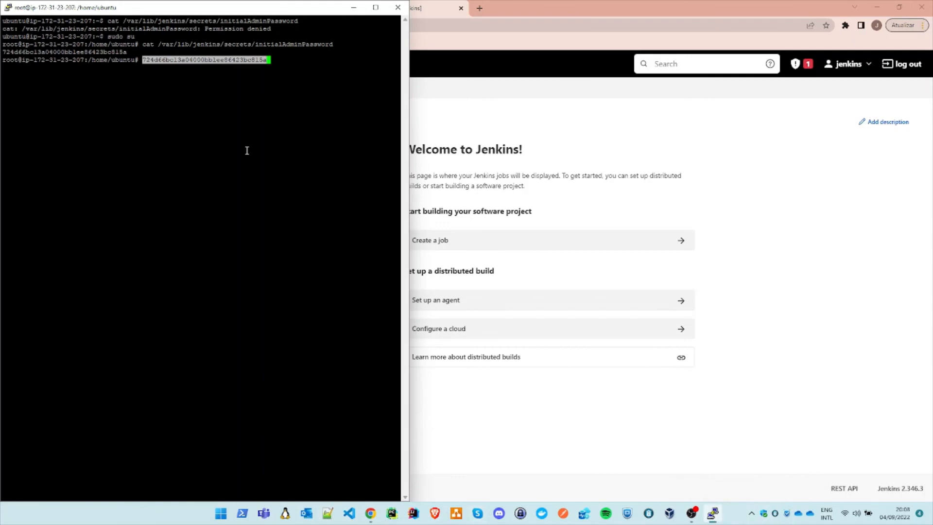
left_click_drag(351, 11, 353, 13)
left_click(353, 13)
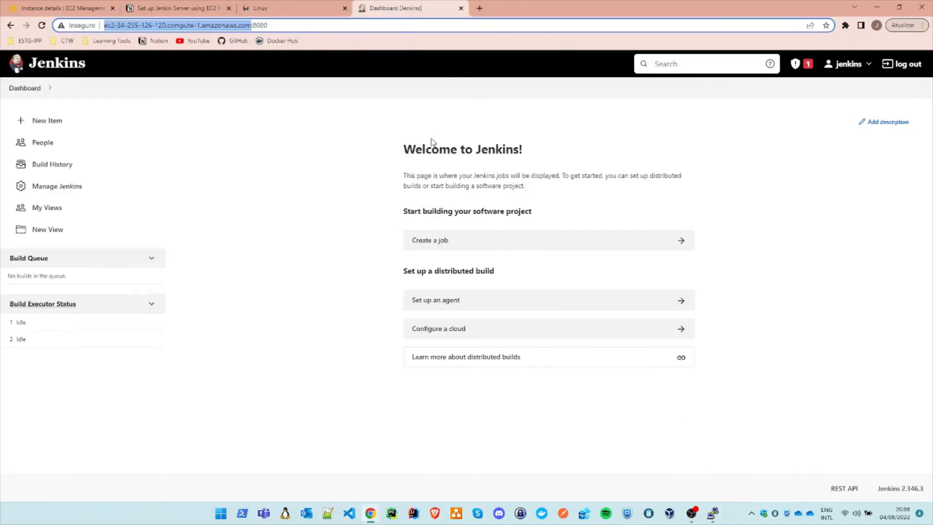
left_click(279, 27)
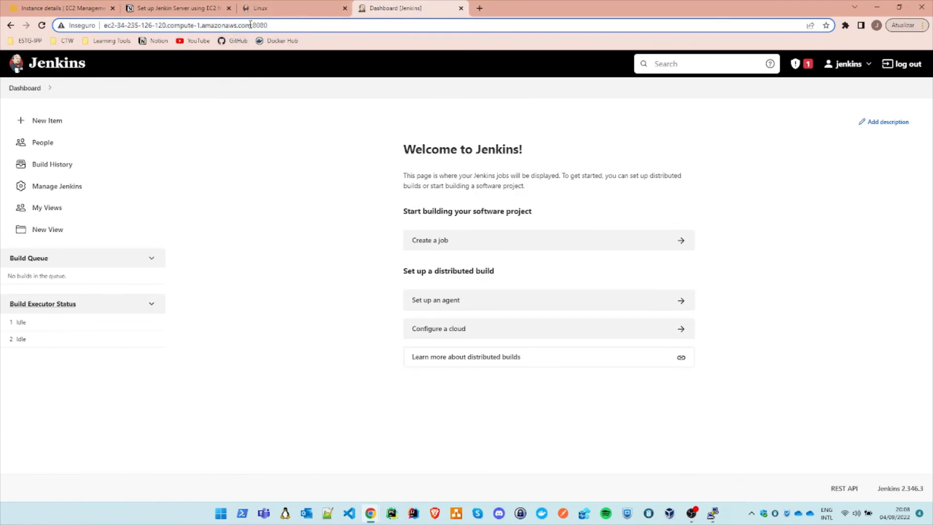
left_click_drag(251, 25, 136, 54)
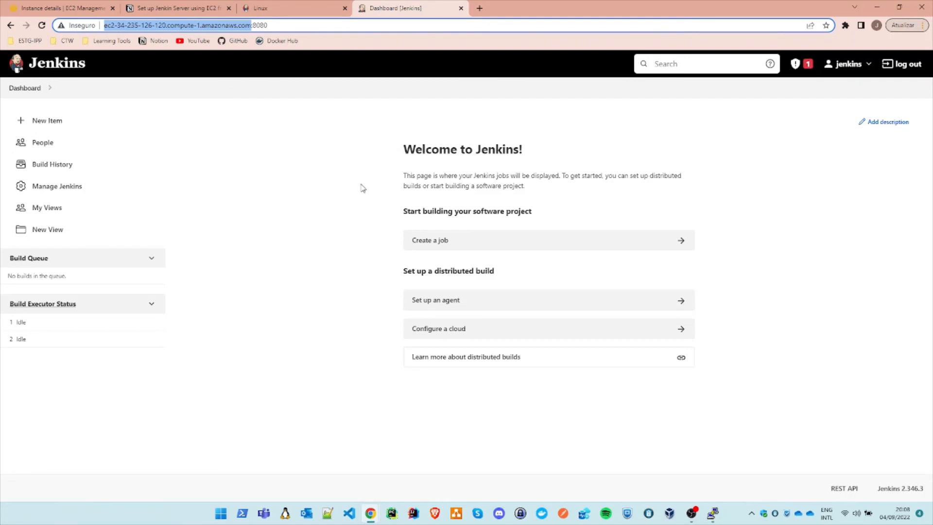
Step: Search the web for "ip elastic address" in a new browser tab
left_click(480, 8)
type("ip ")
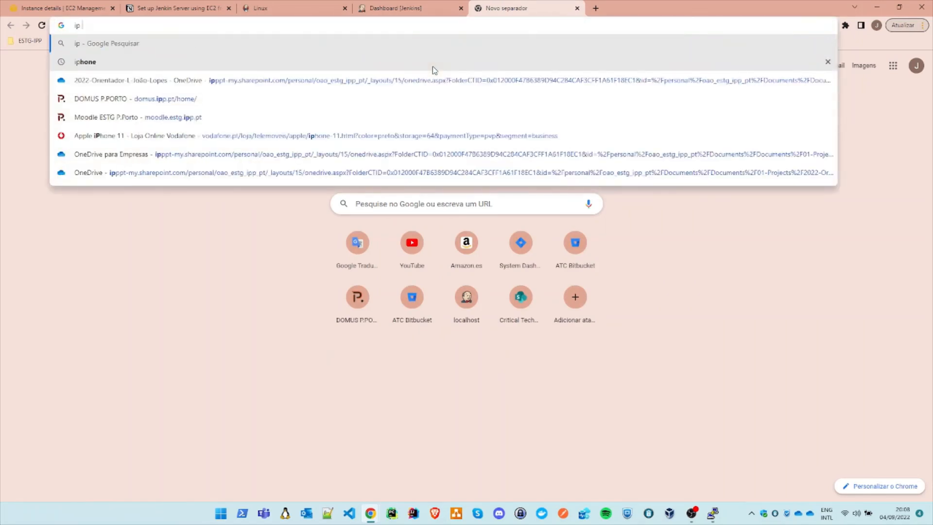
type("elastic address")
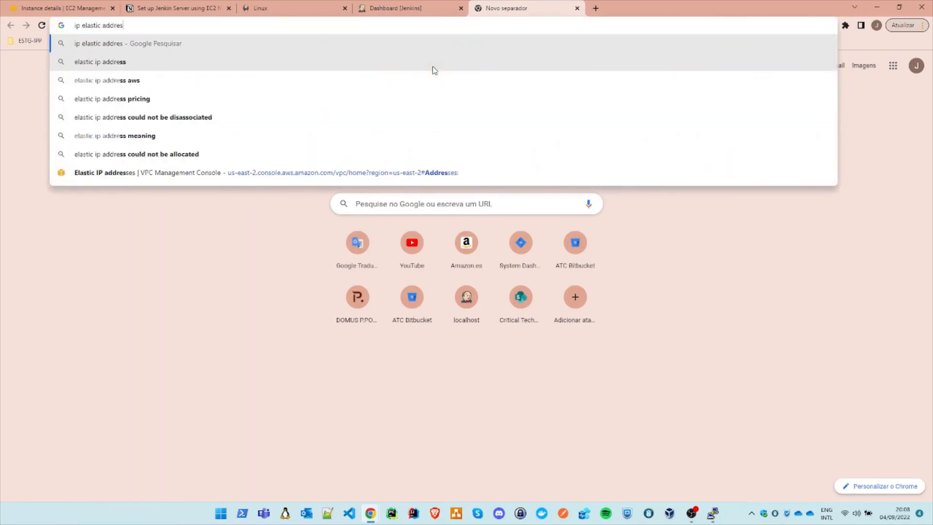
key("Return")
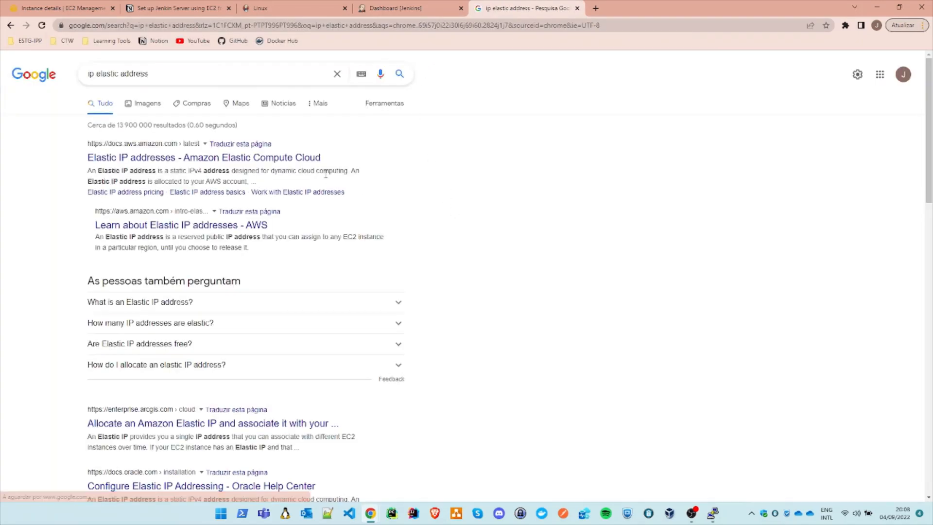